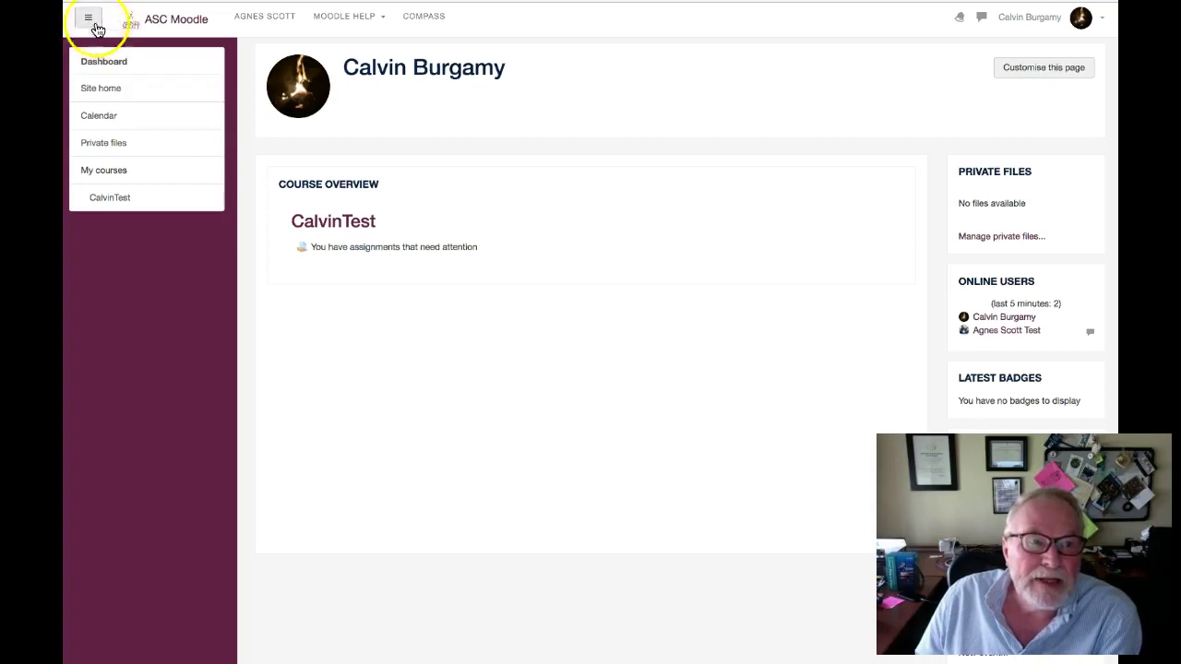
Collapse and reopen the navigation drawer, and view the Site home, Calendar and Private files pages
{"action": "left_click", "coordinate": [91, 19]}
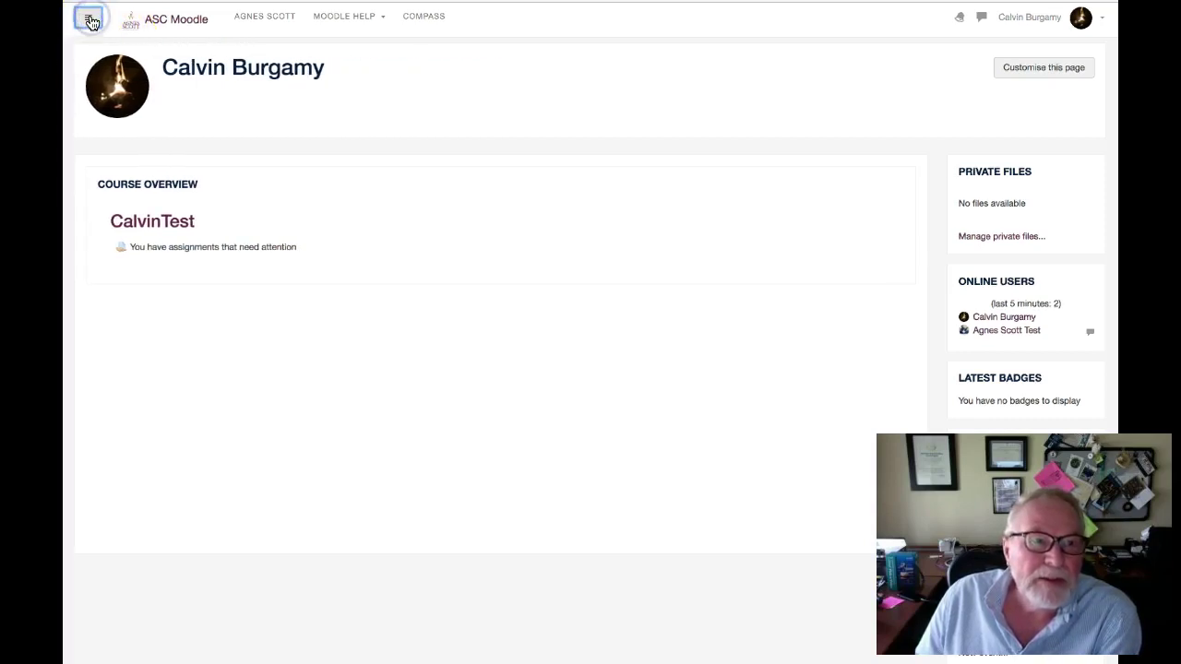
{"action": "left_click", "coordinate": [91, 20]}
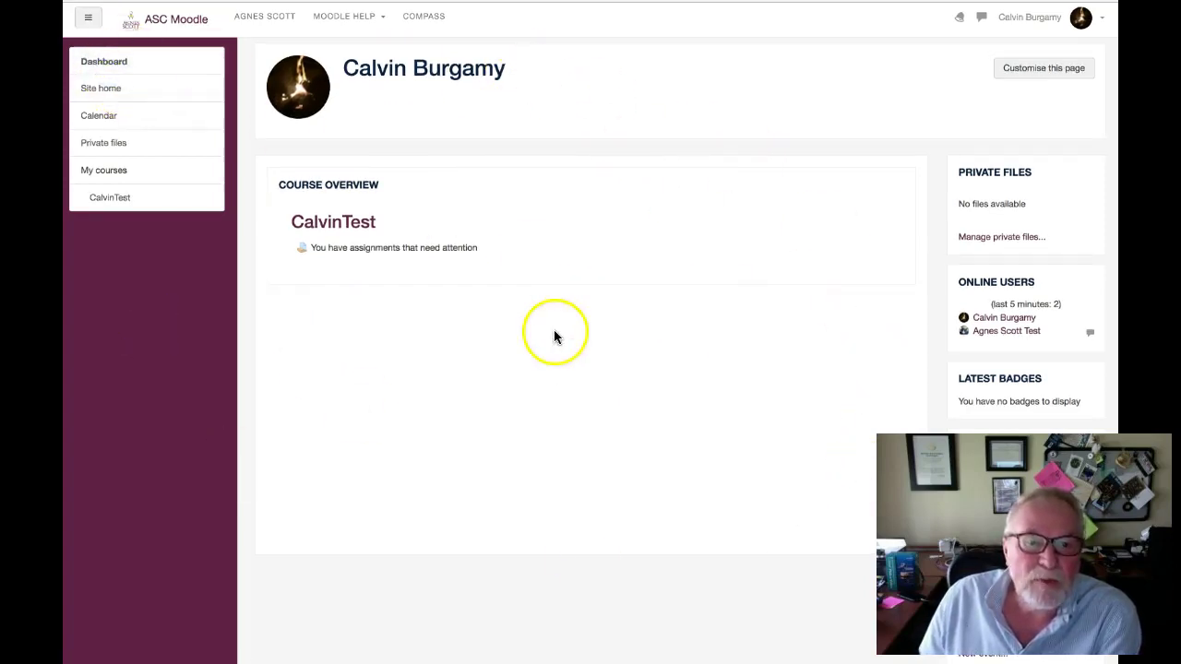
{"action": "left_click", "coordinate": [101, 93]}
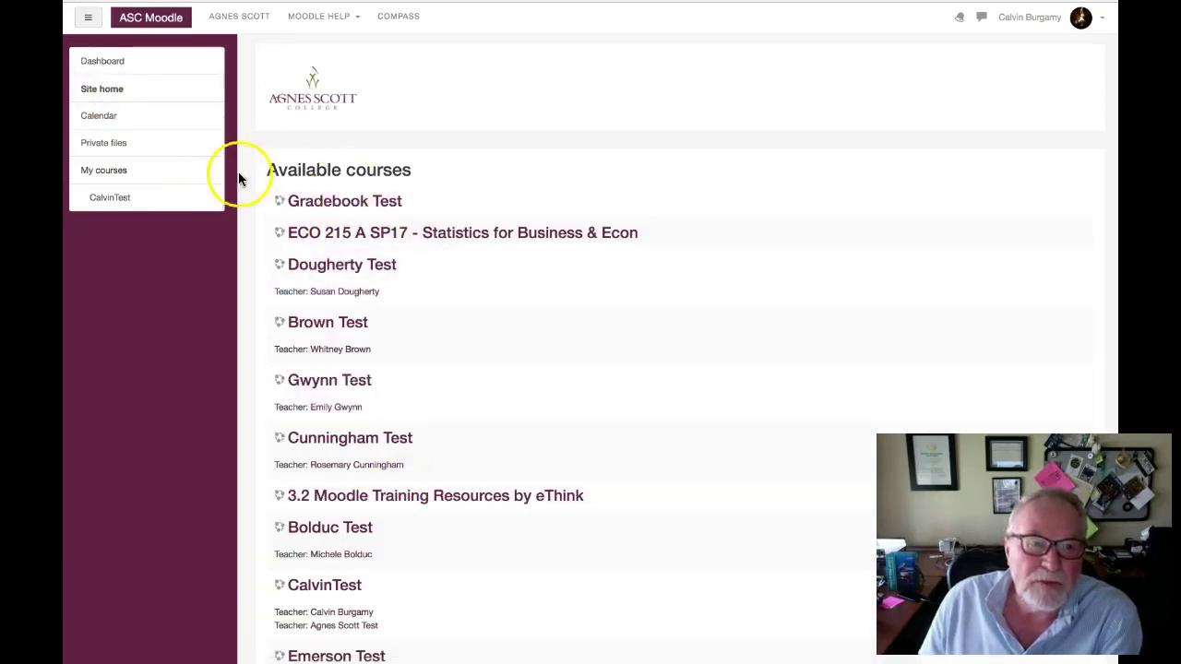
{"action": "left_click", "coordinate": [109, 116]}
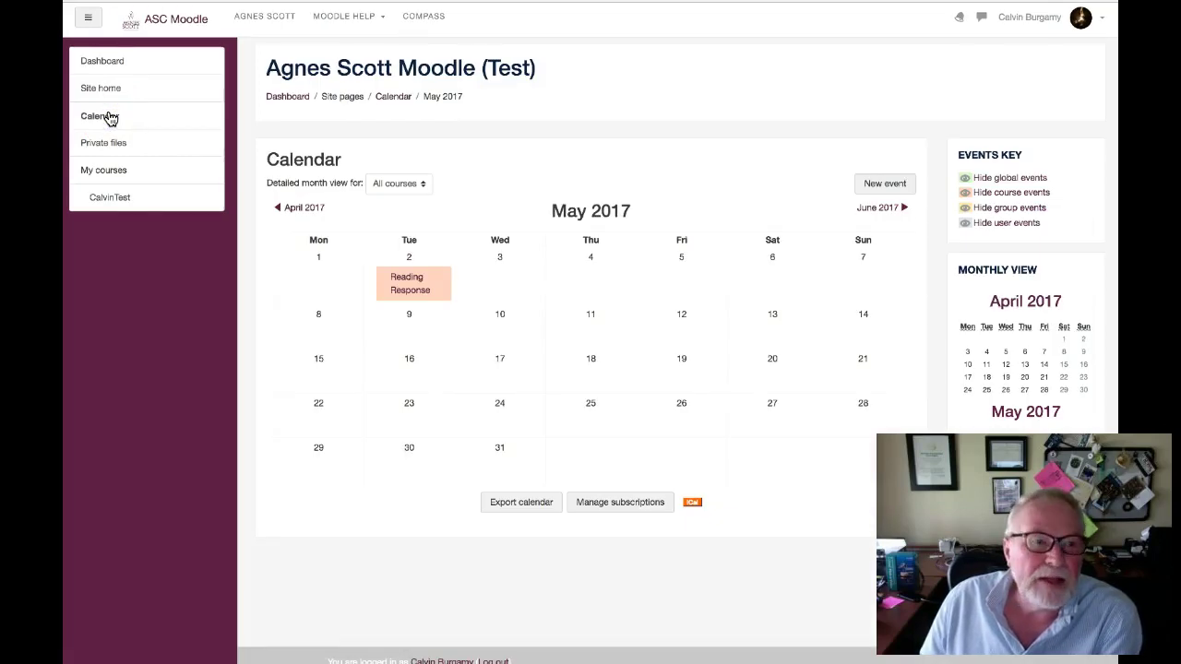
{"action": "left_click", "coordinate": [103, 144]}
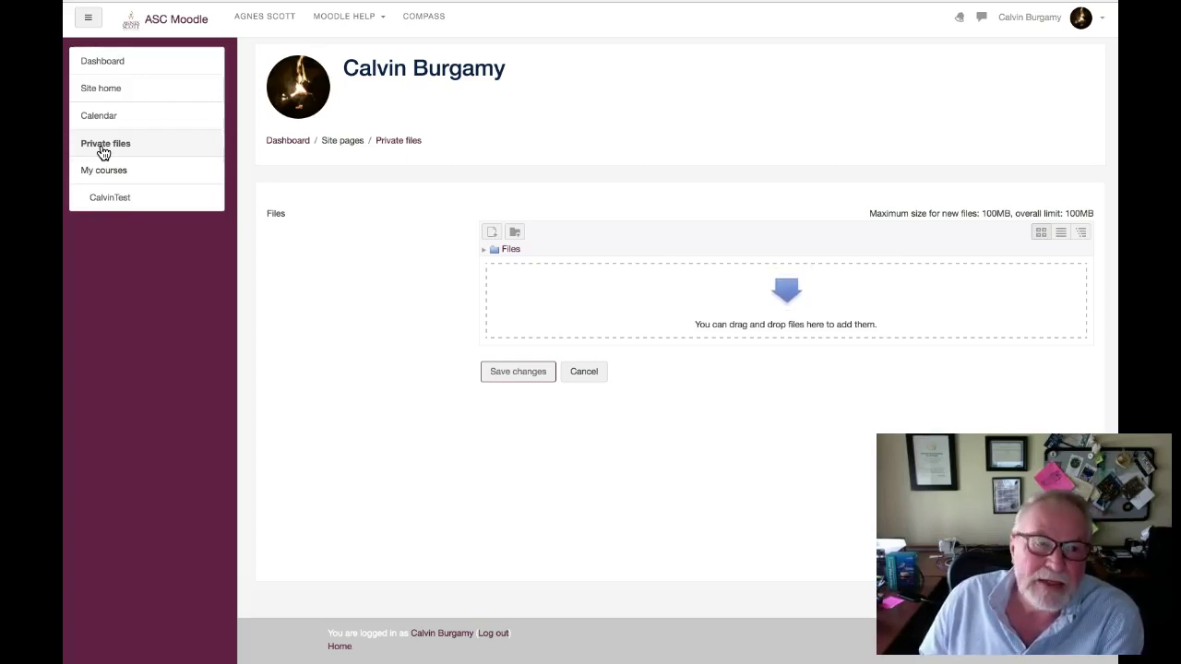
{"action": "left_click", "coordinate": [113, 168]}
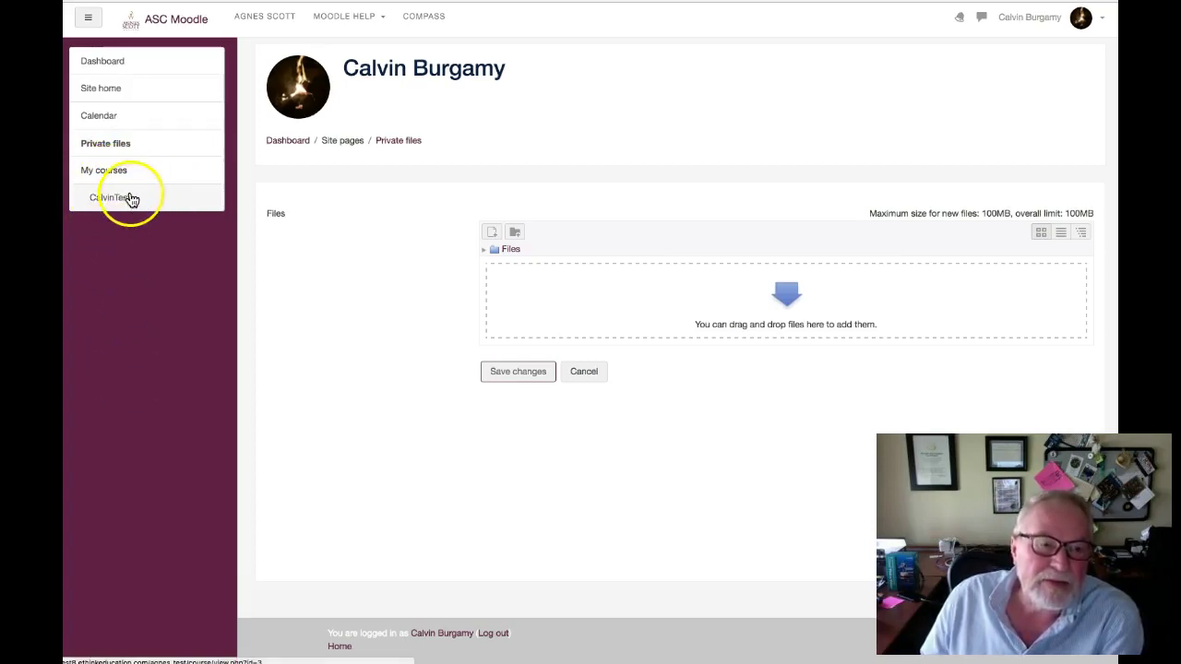
Open the test course from My courses and advance its user tour past Customisation, viewing the course settings options
{"action": "left_click", "coordinate": [111, 197]}
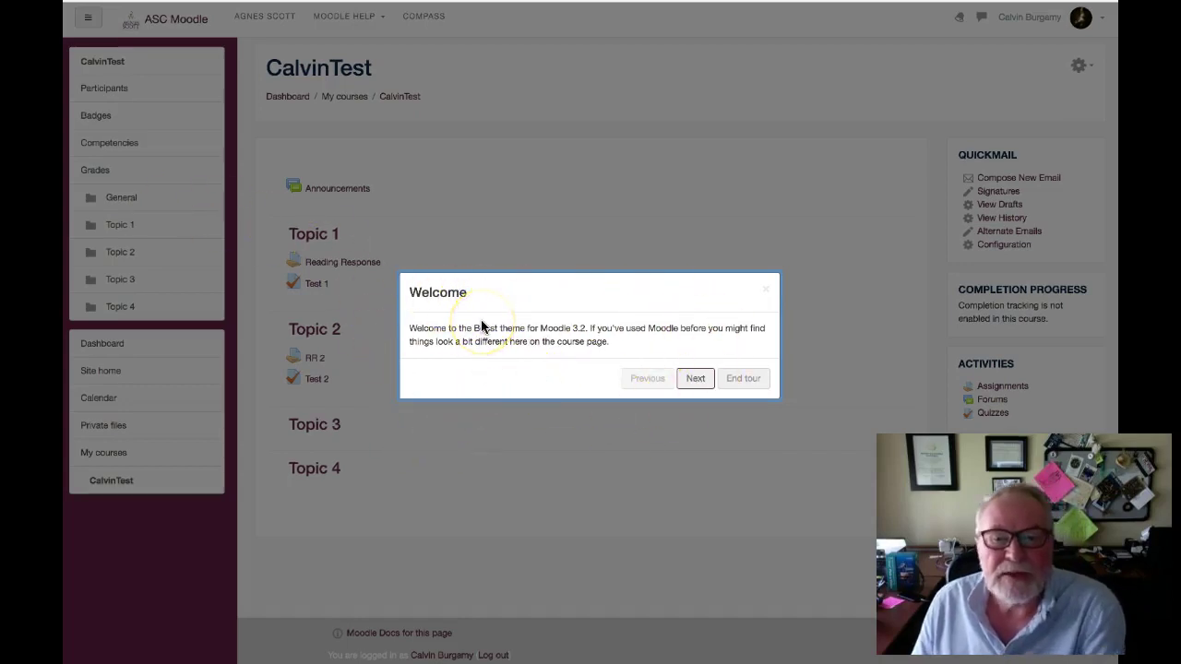
{"action": "left_click", "coordinate": [698, 380]}
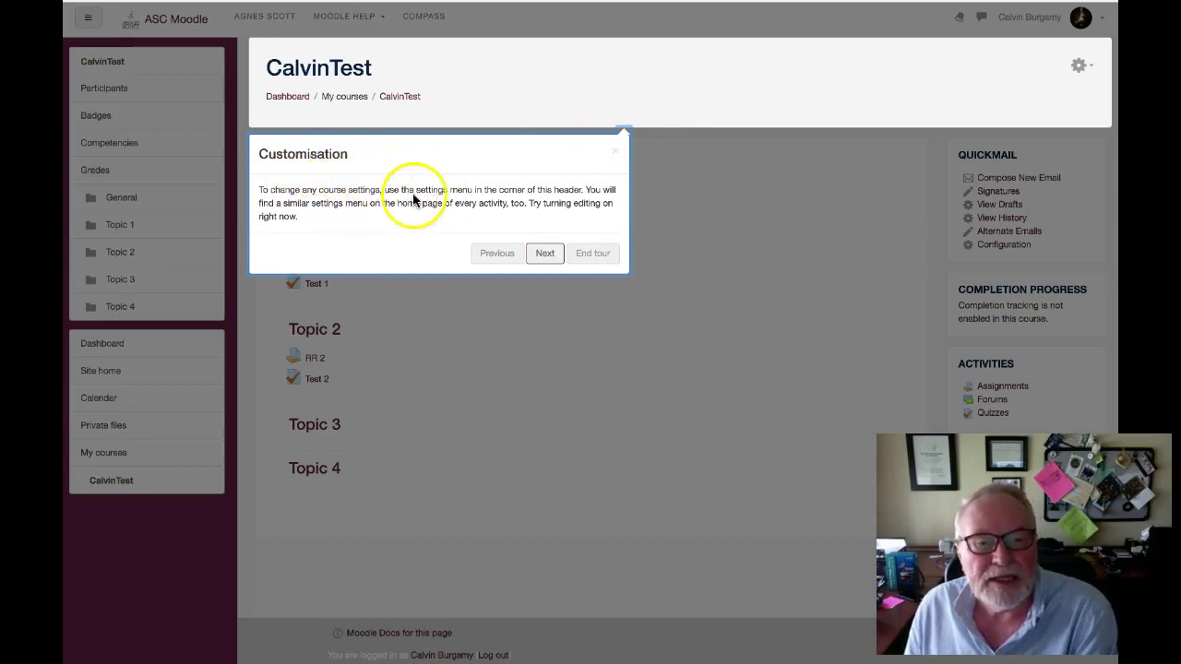
{"action": "left_click", "coordinate": [1084, 66]}
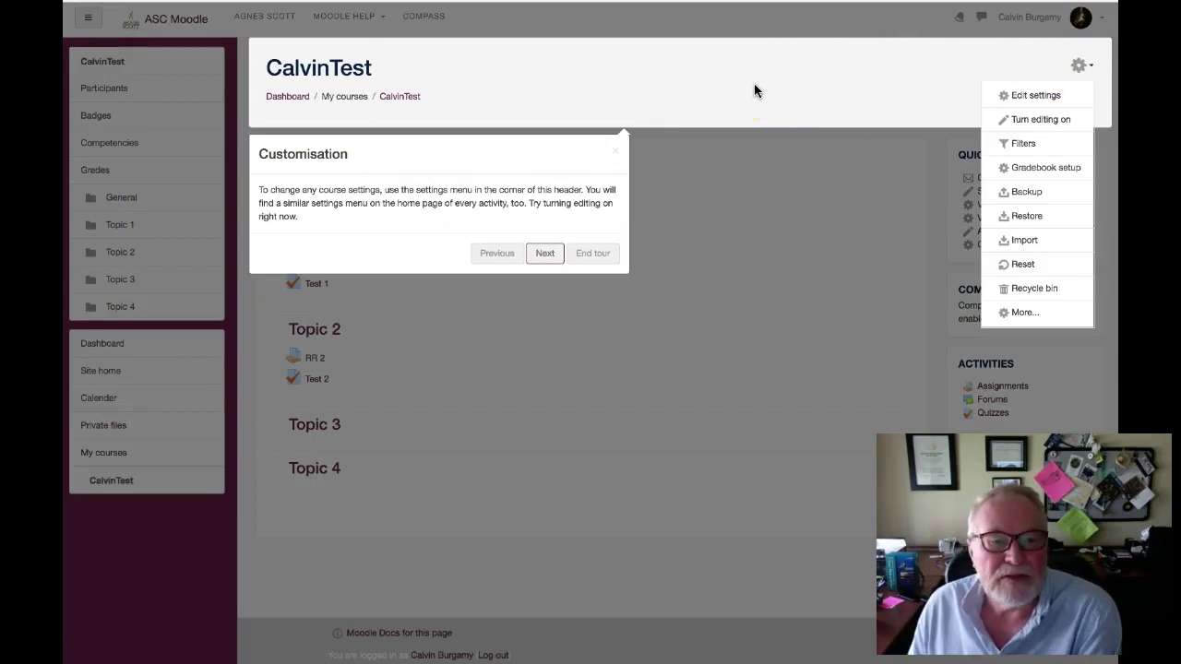
{"action": "left_click", "coordinate": [545, 253]}
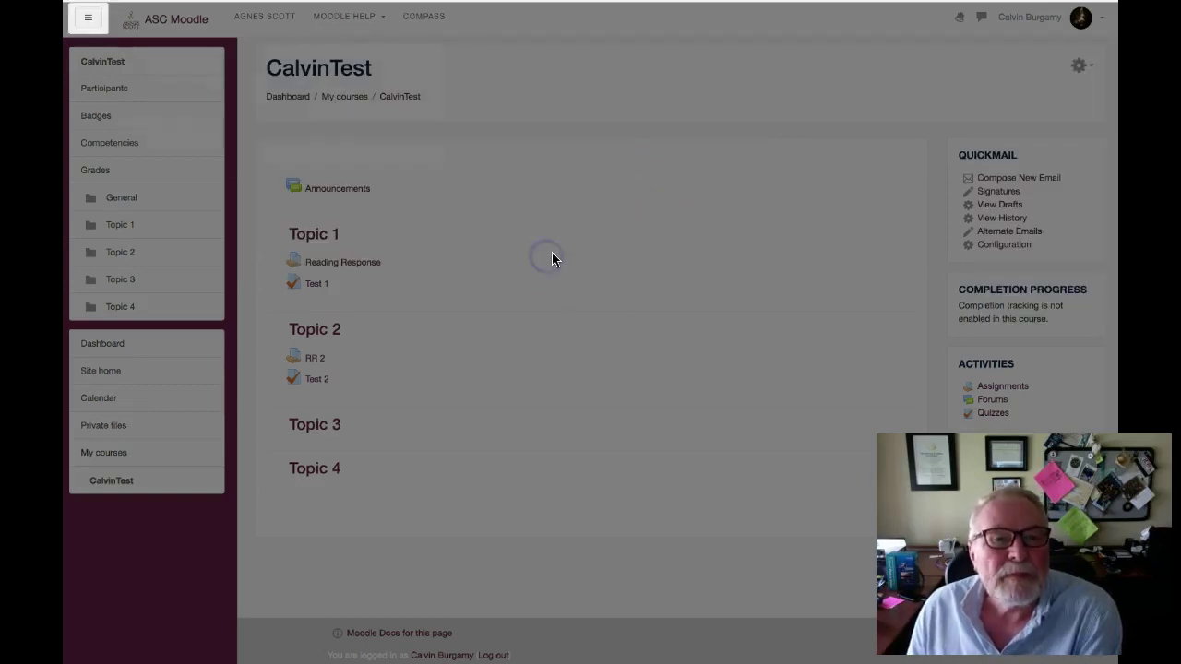
Hide and show the navigation drawer during the tour's Navigation stage, and advance the tour to Course participants
{"action": "left_click", "coordinate": [90, 22]}
{"action": "left_click", "coordinate": [88, 21]}
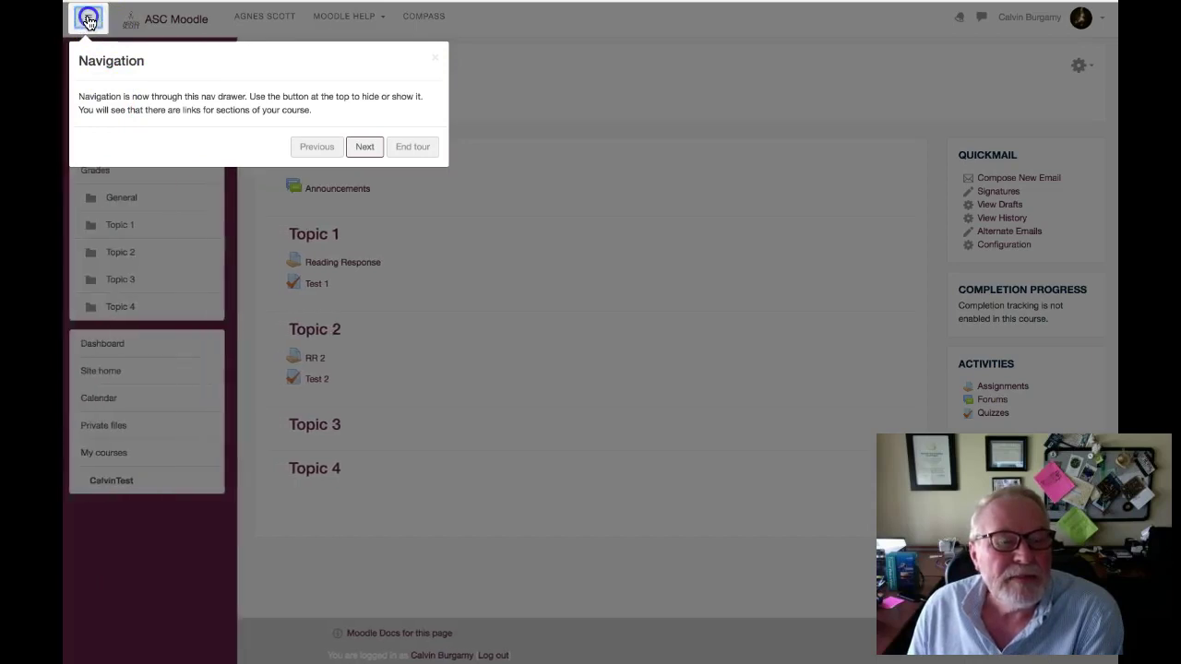
{"action": "left_click", "coordinate": [90, 21]}
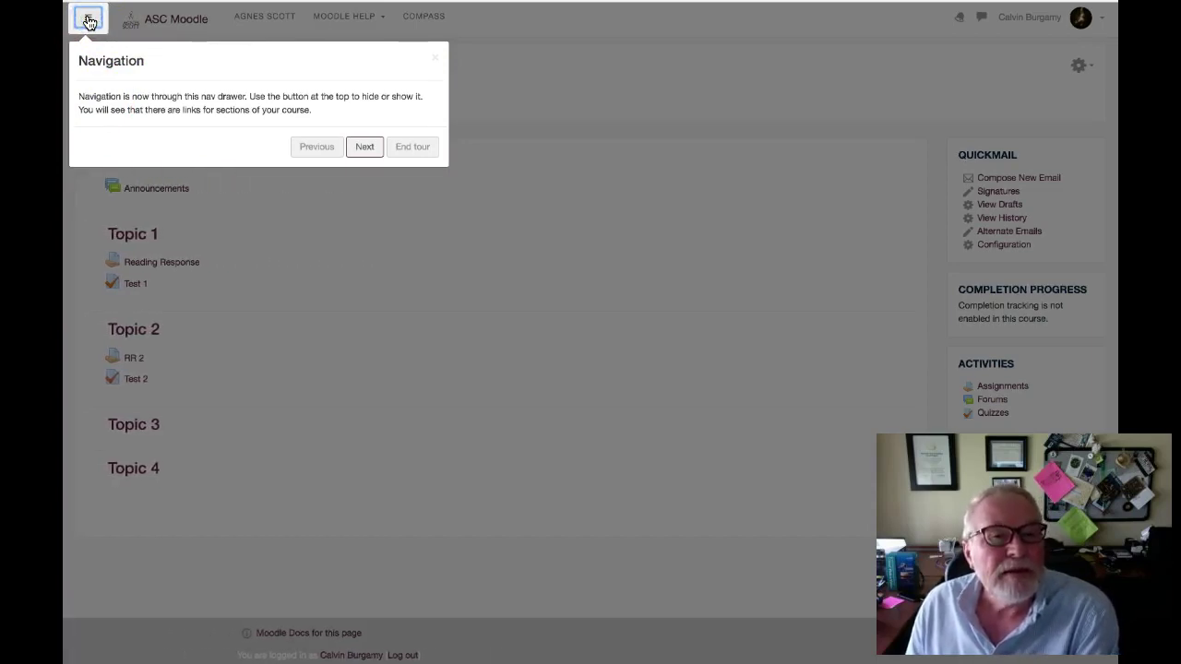
{"action": "left_click", "coordinate": [90, 22]}
{"action": "left_click", "coordinate": [373, 148]}
{"action": "left_click", "coordinate": [322, 141]}
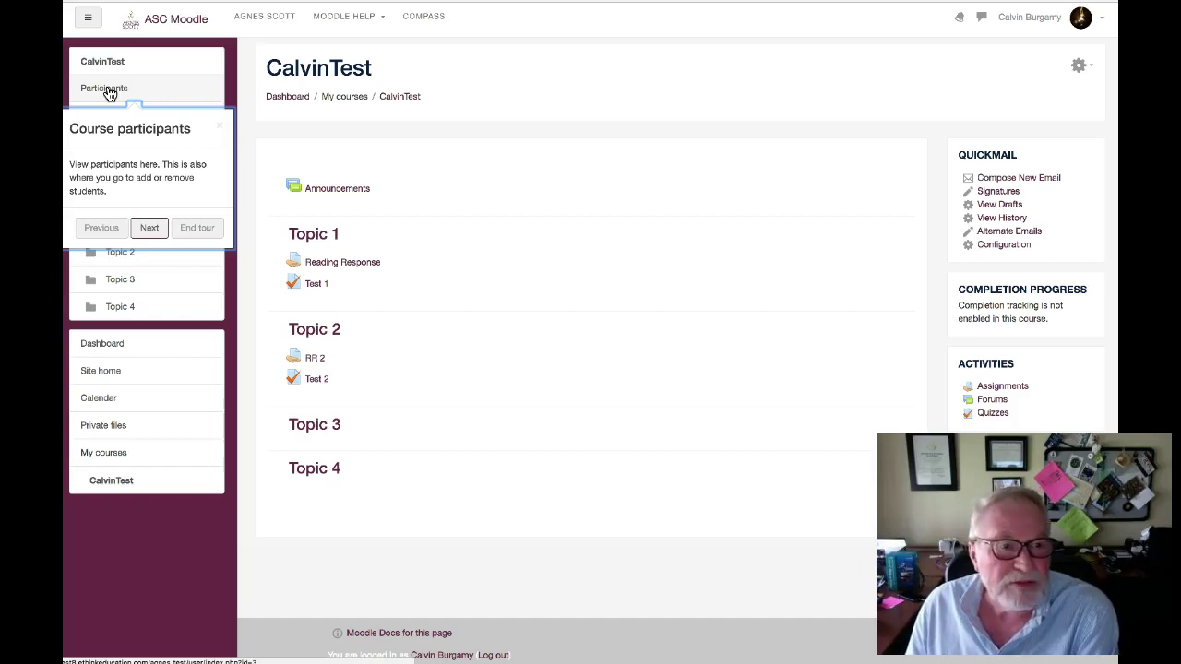
View the course's Participants page, and return to the course page to finish and close the user tour
{"action": "left_click", "coordinate": [109, 90]}
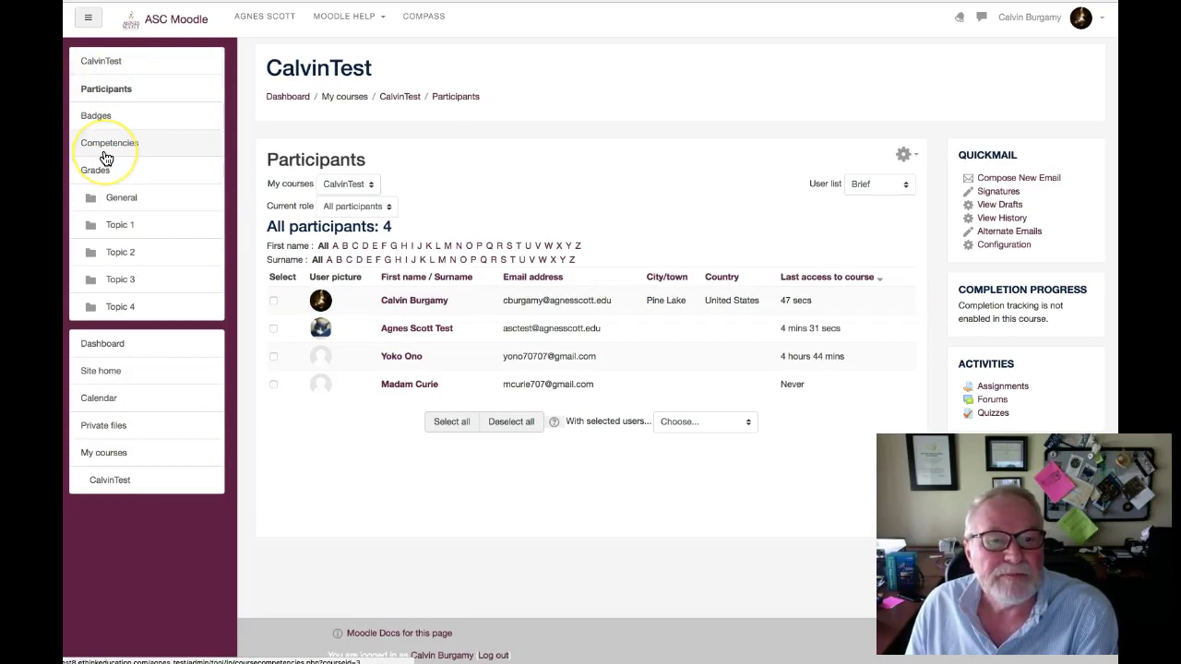
{"action": "left_click", "coordinate": [103, 62]}
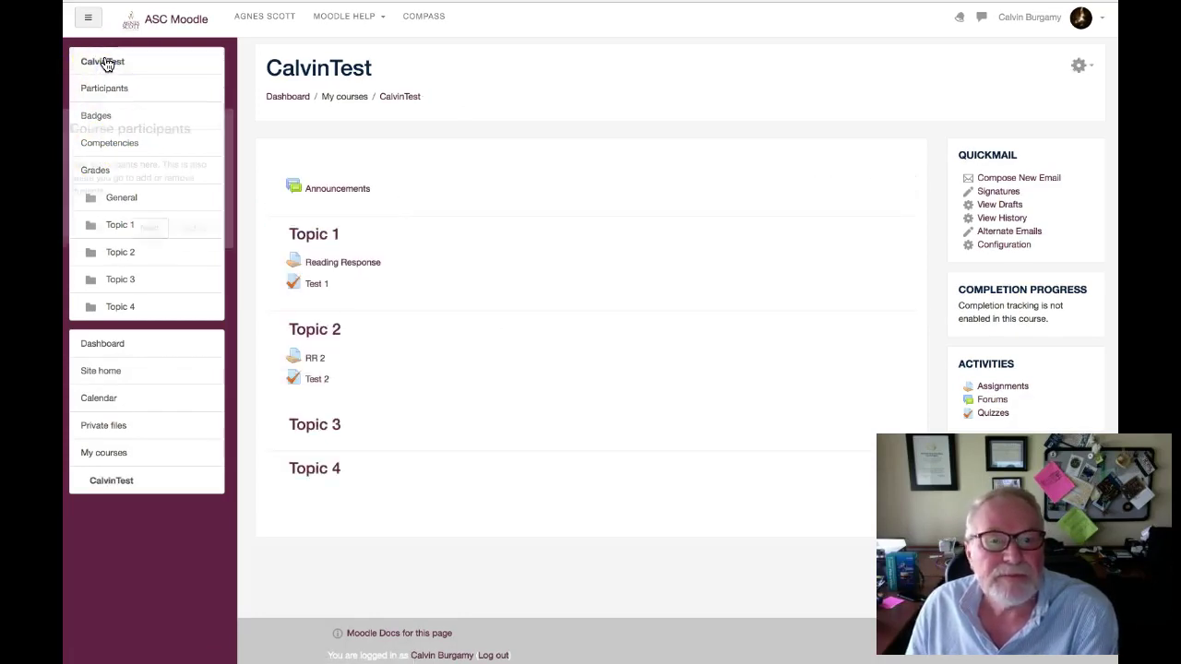
{"action": "left_click", "coordinate": [150, 228]}
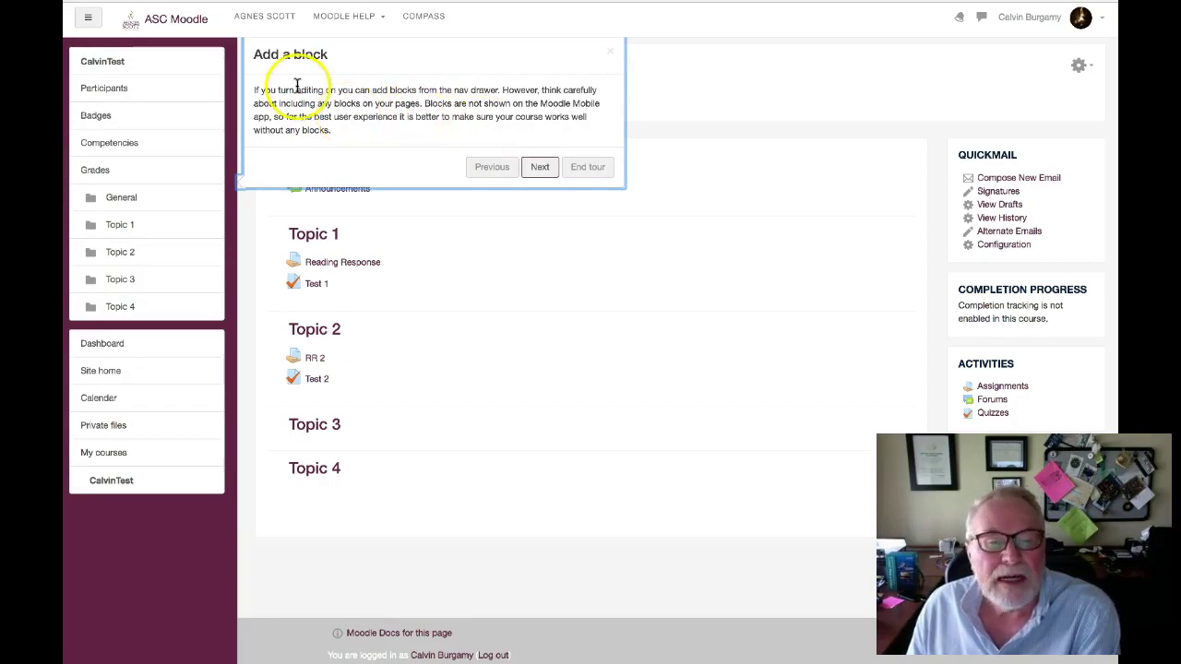
{"action": "left_click", "coordinate": [539, 168]}
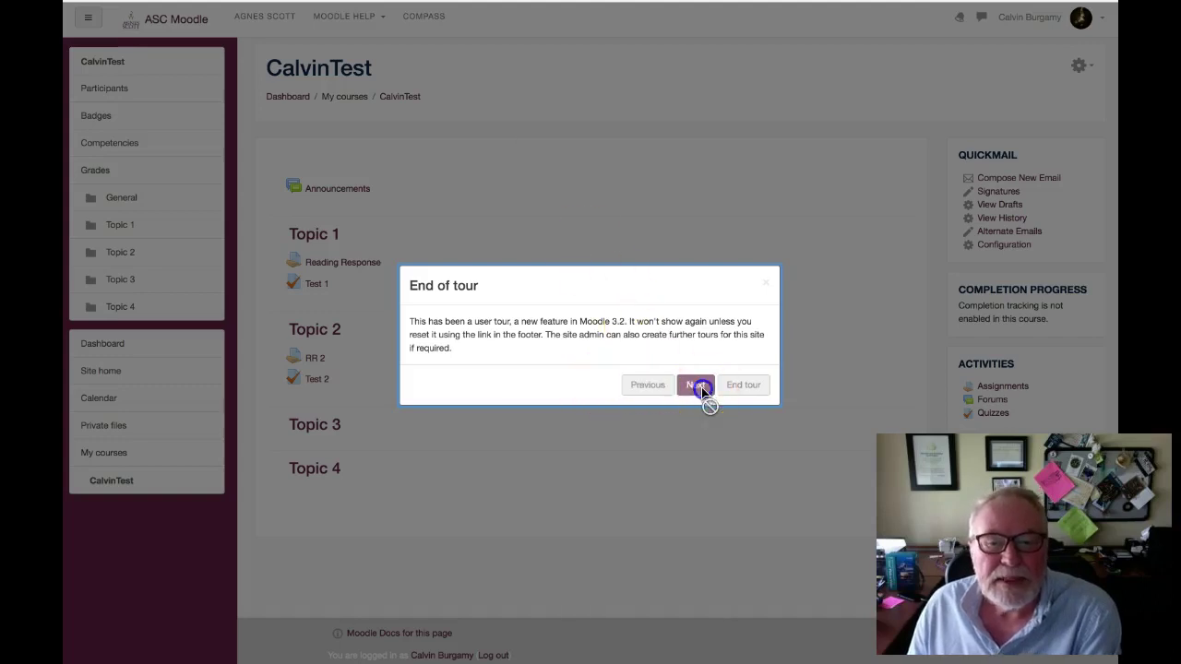
{"action": "left_click", "coordinate": [766, 282]}
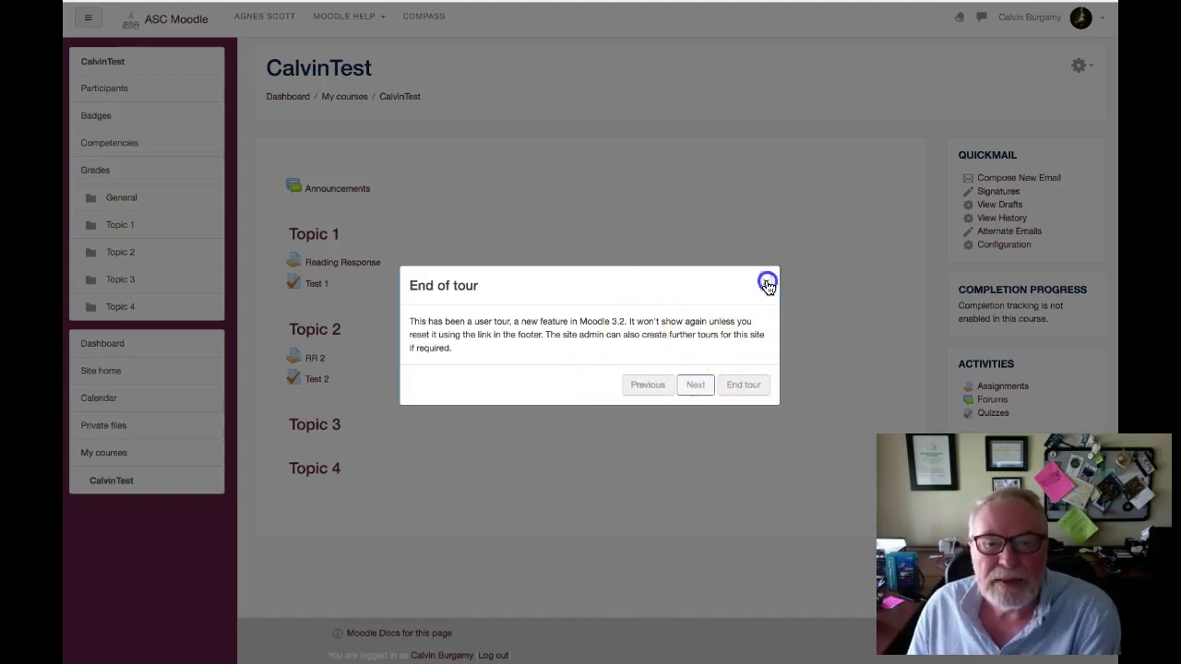
Open the course's Edit settings page and review its General and Description sections
{"action": "scroll", "coordinate": [571, 465], "scroll_direction": "down", "scroll_amount": 1}
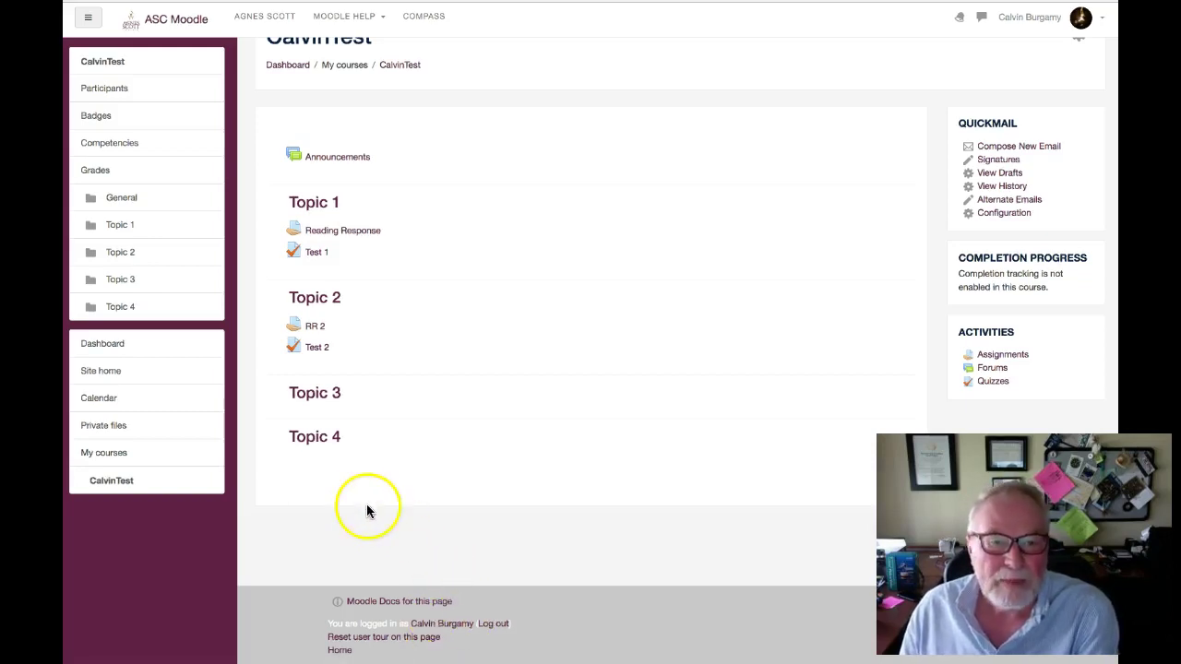
{"action": "scroll", "coordinate": [503, 514], "scroll_direction": "up", "scroll_amount": 1}
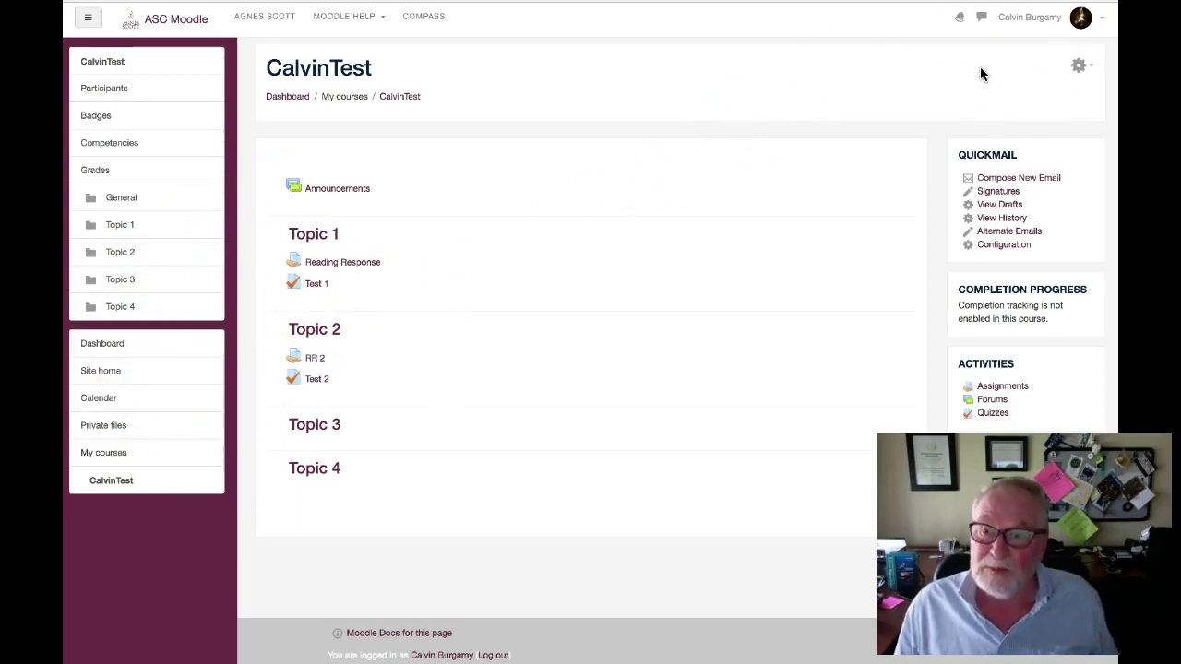
{"action": "left_click", "coordinate": [1085, 67]}
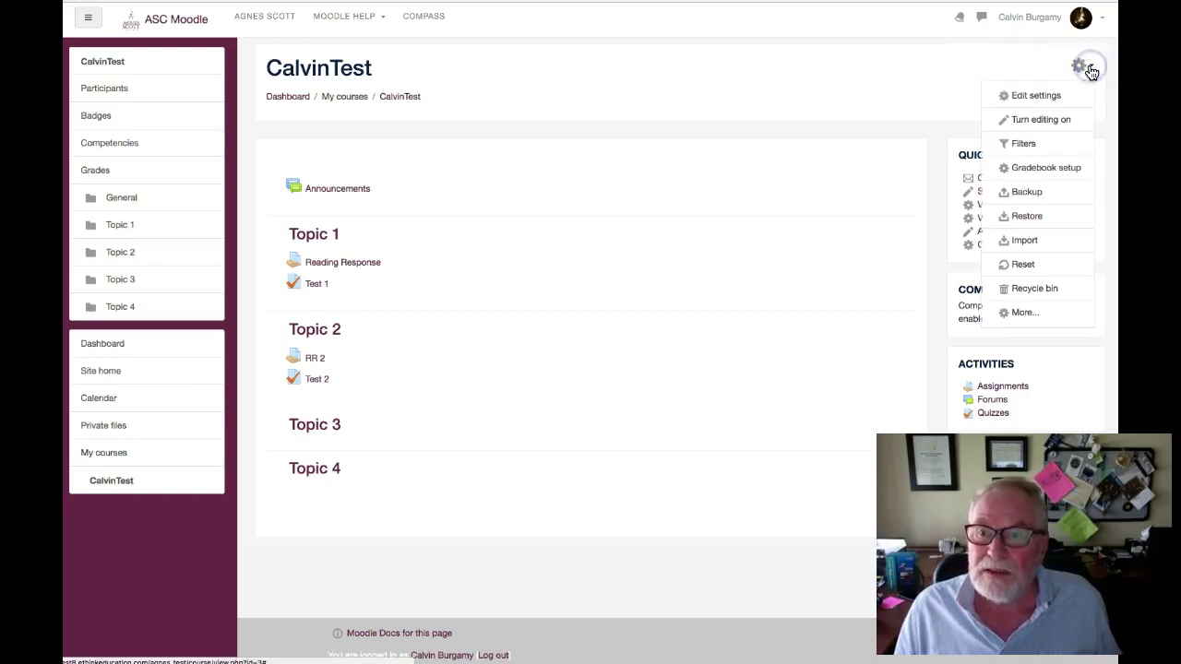
{"action": "left_click", "coordinate": [1044, 63]}
{"action": "left_click", "coordinate": [1087, 67]}
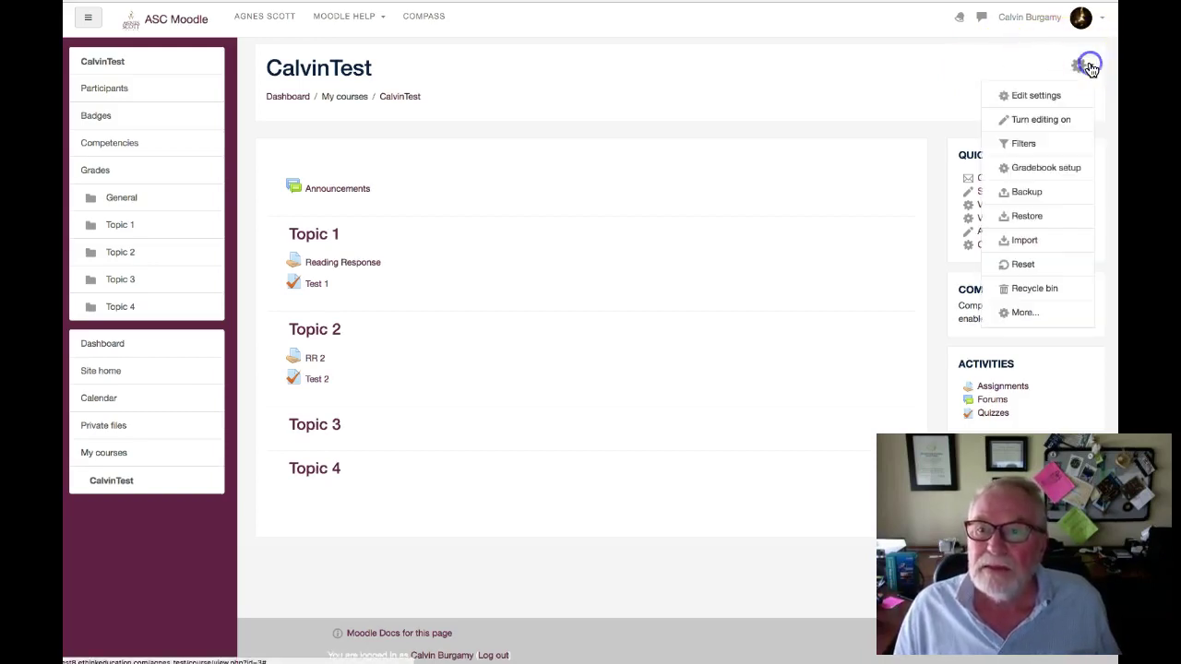
{"action": "left_click", "coordinate": [1035, 98]}
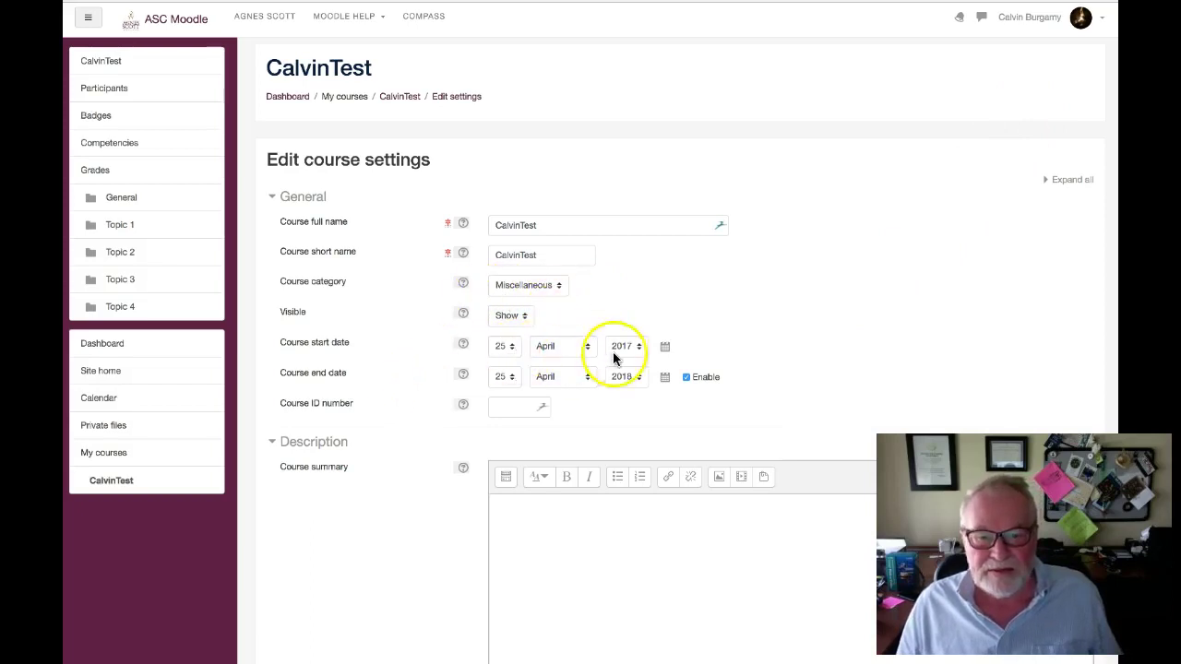
{"action": "scroll", "coordinate": [452, 407], "scroll_direction": "down", "scroll_amount": 4}
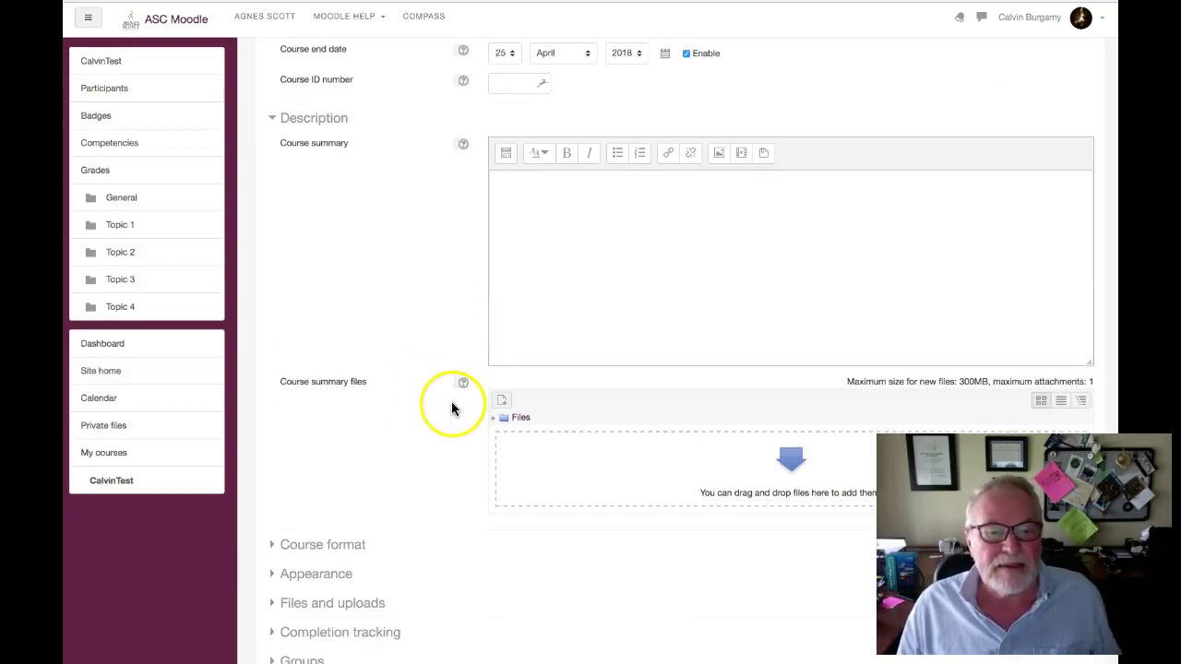
{"action": "scroll", "coordinate": [447, 405], "scroll_direction": "down", "scroll_amount": 1}
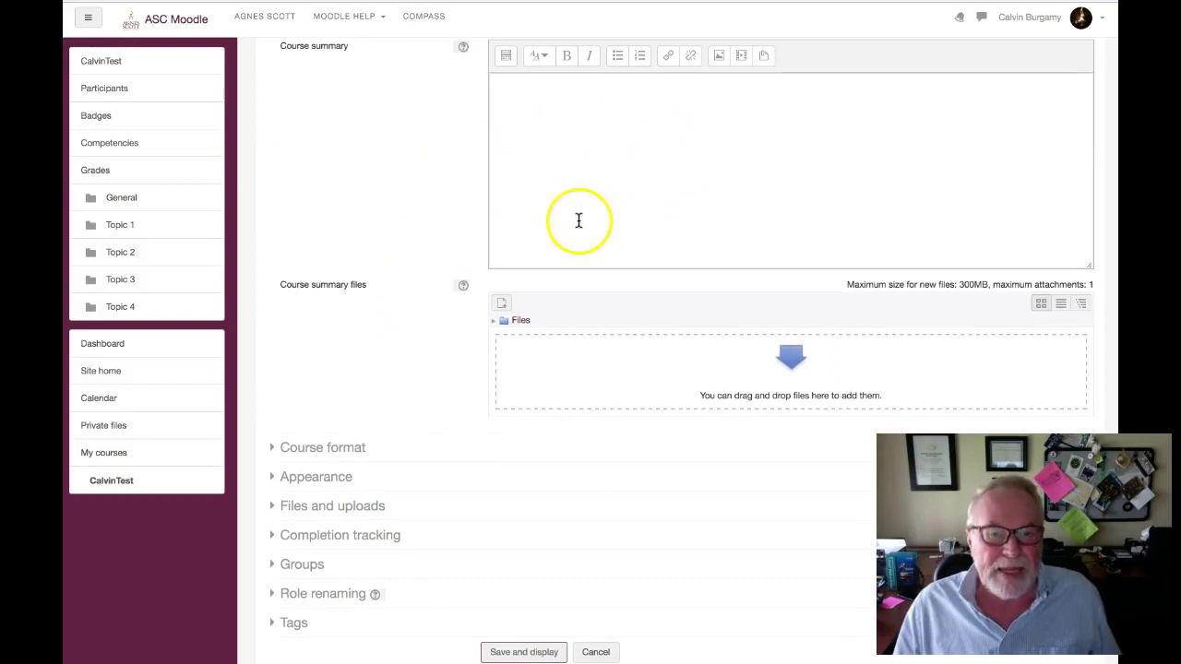
Expand the Course format settings and check the format and number of sections options, keeping Topics format selected
{"action": "left_click", "coordinate": [273, 456]}
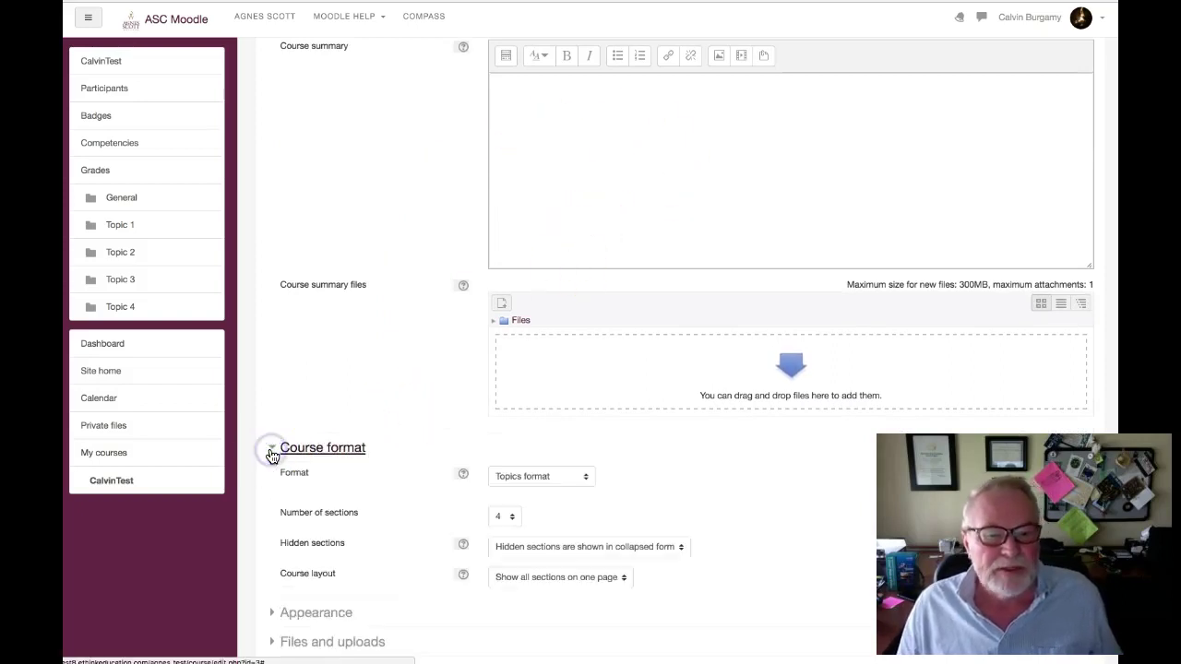
{"action": "left_click", "coordinate": [524, 480]}
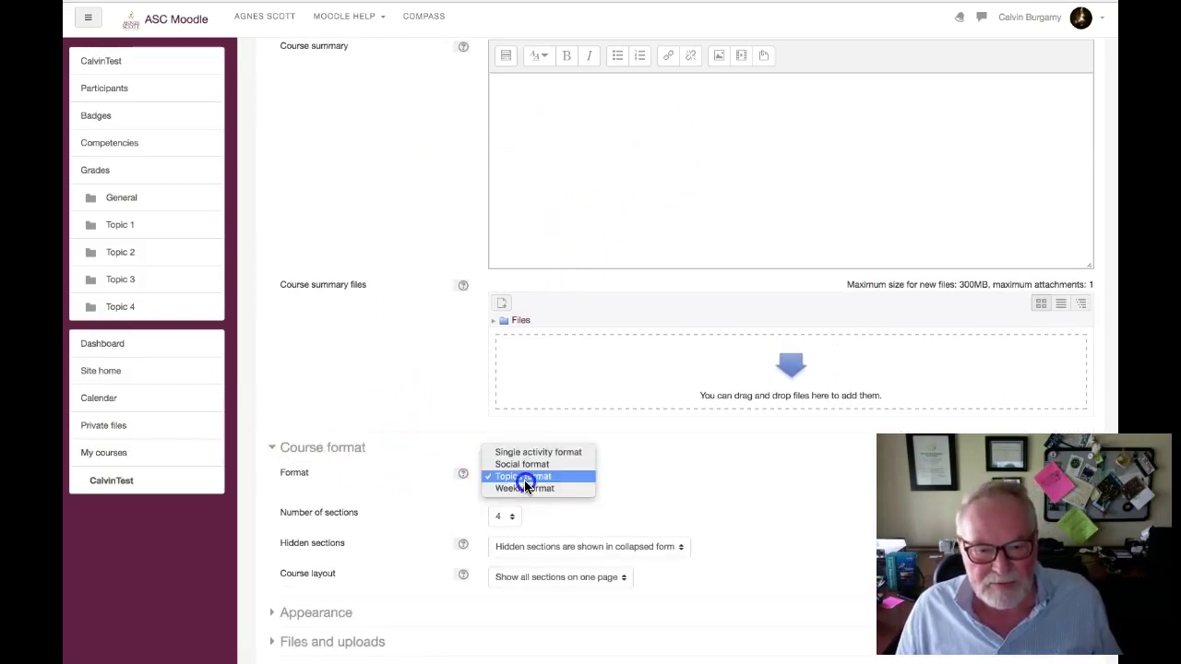
{"action": "left_click", "coordinate": [523, 478]}
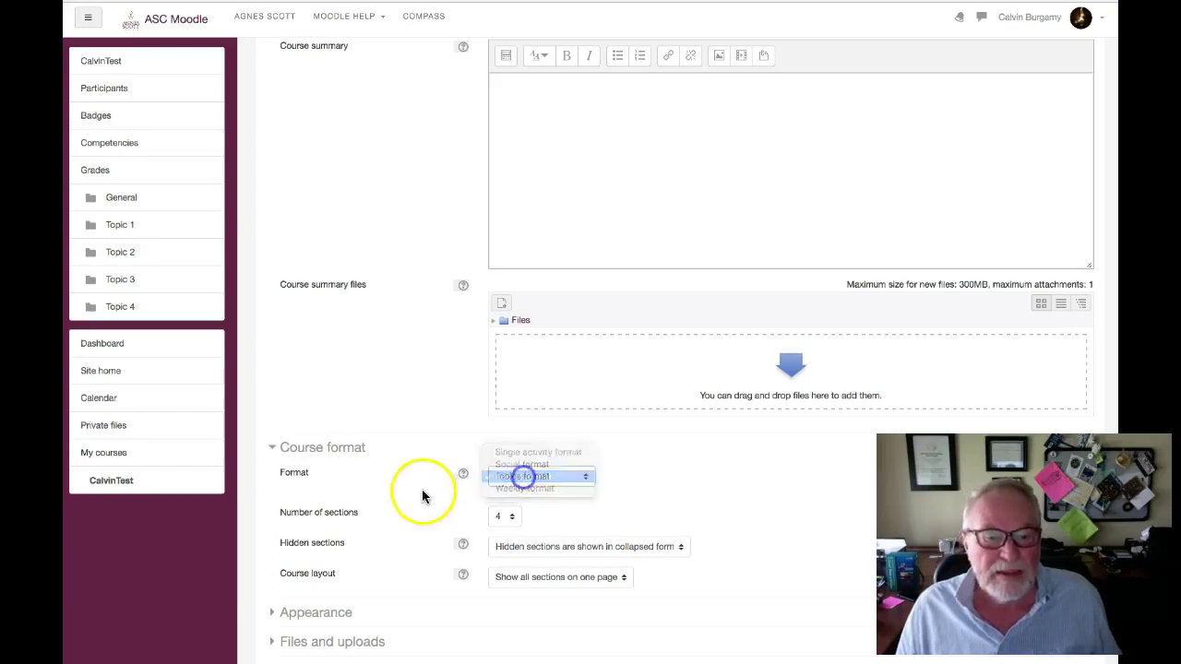
{"action": "left_click", "coordinate": [505, 517]}
{"action": "left_click", "coordinate": [506, 519]}
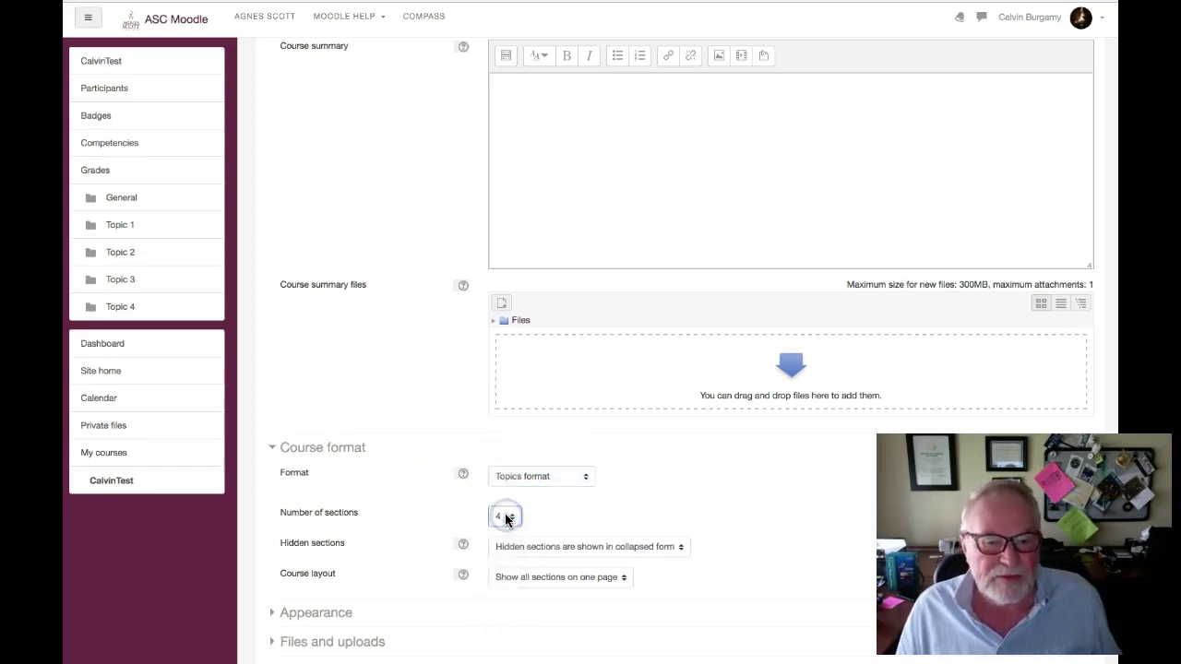
Review the Appearance settings, and save the course settings to display the course page
{"action": "scroll", "coordinate": [449, 514], "scroll_direction": "down", "scroll_amount": 5}
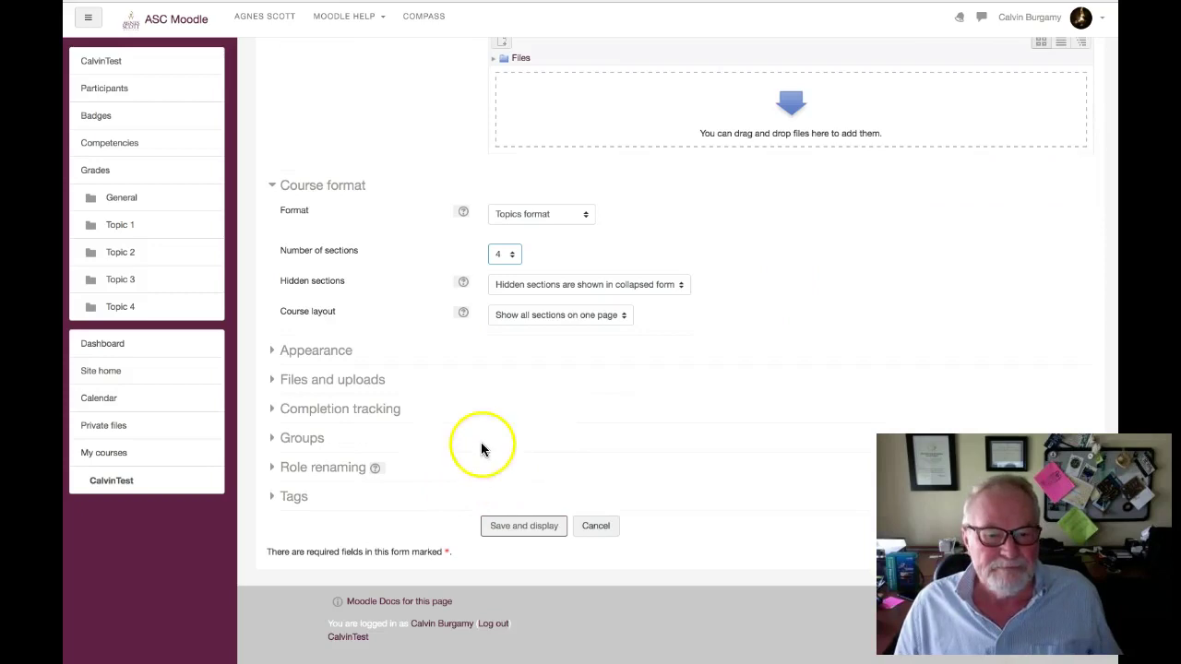
{"action": "left_click", "coordinate": [276, 354]}
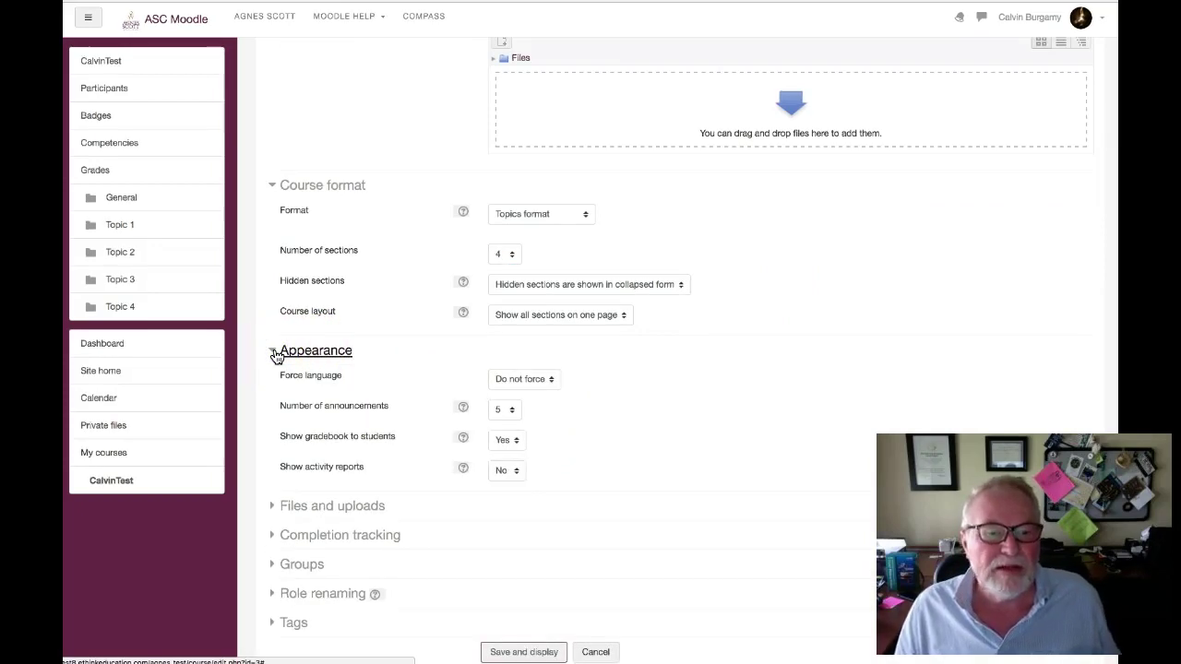
{"action": "left_click", "coordinate": [277, 354]}
{"action": "left_click", "coordinate": [522, 526]}
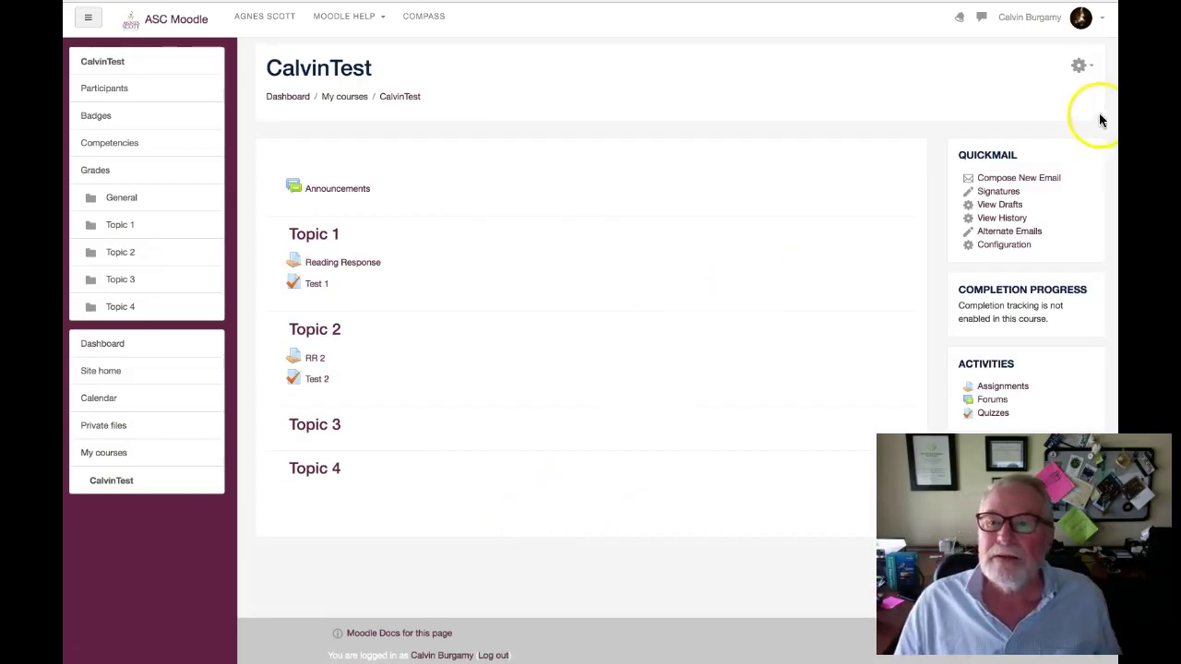
Turn editing on for the course and open a Finder window for choosing files to upload
{"action": "left_click", "coordinate": [1085, 67]}
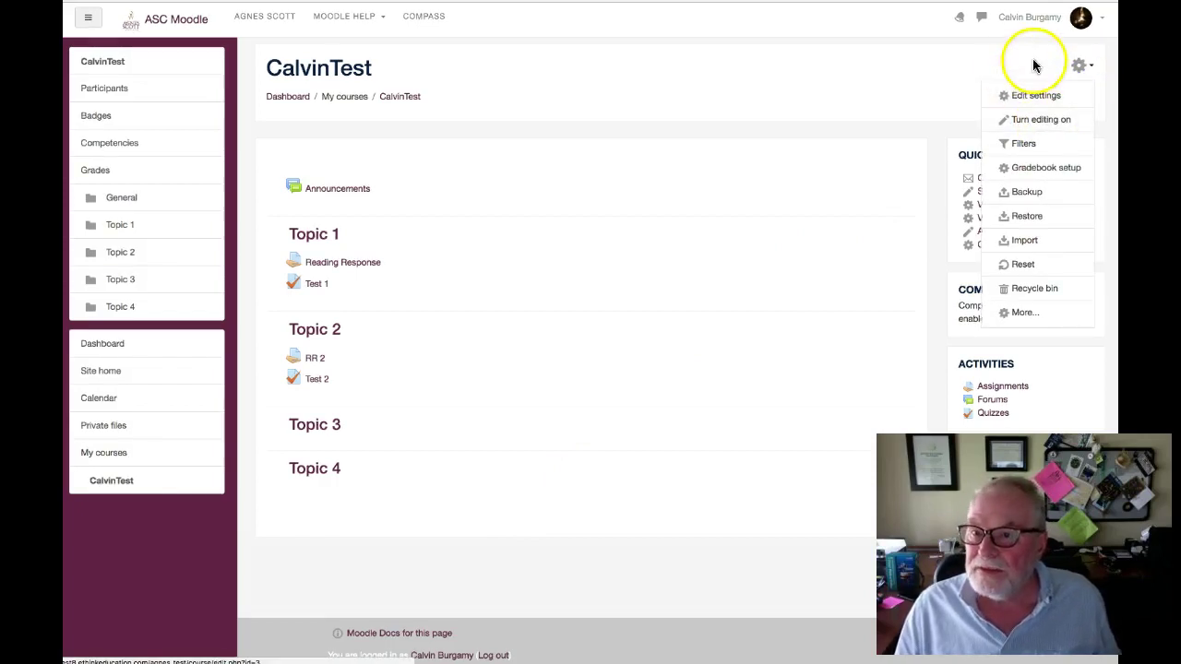
{"action": "left_click", "coordinate": [1041, 121]}
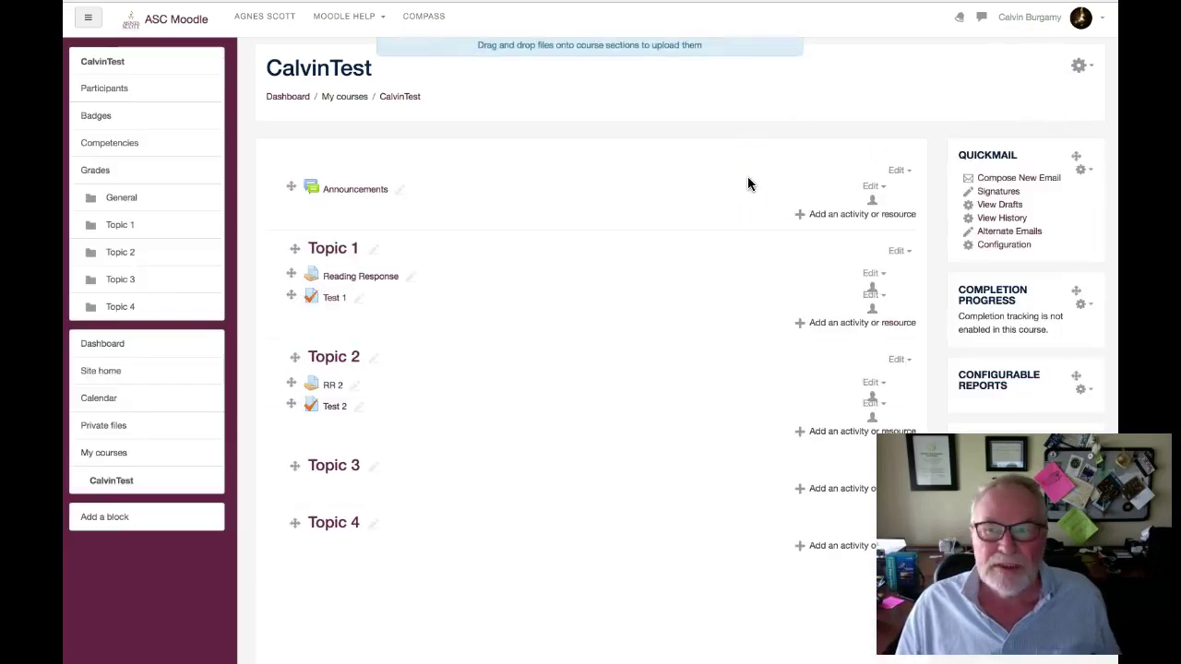
{"action": "left_click", "coordinate": [97, 601]}
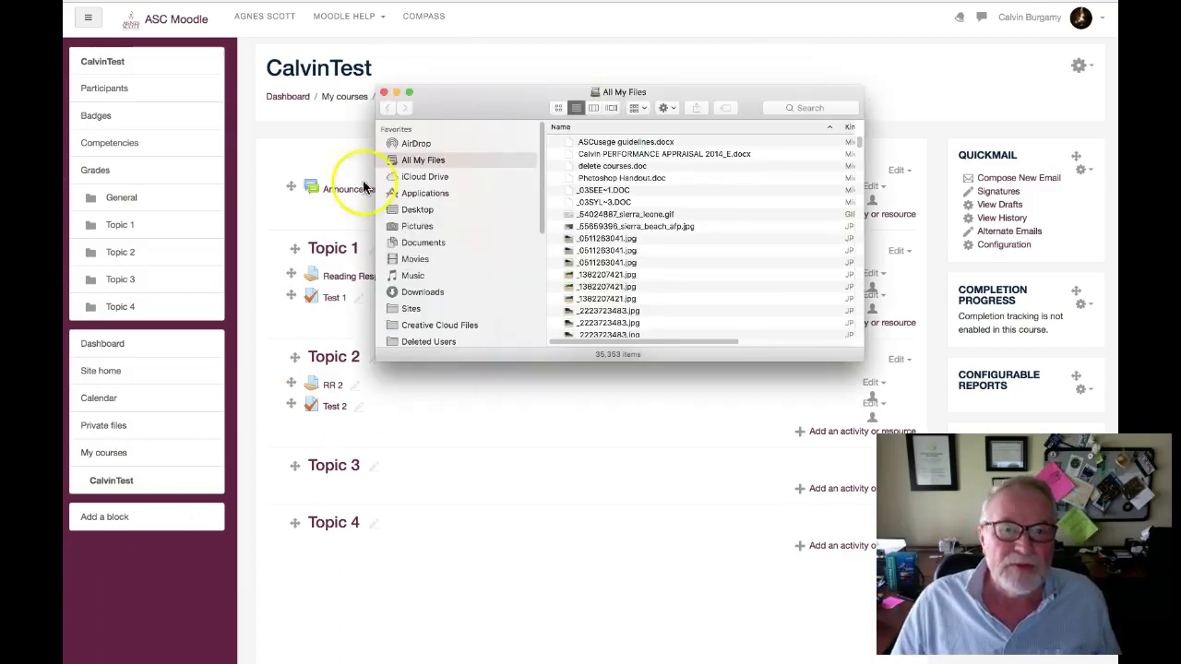
Add contact Favs.pdf from the Documents folder to the end of Topic 2, and close the Finder window
{"action": "left_click_drag", "start_coordinate": [443, 101], "coordinate": [657, 160]}
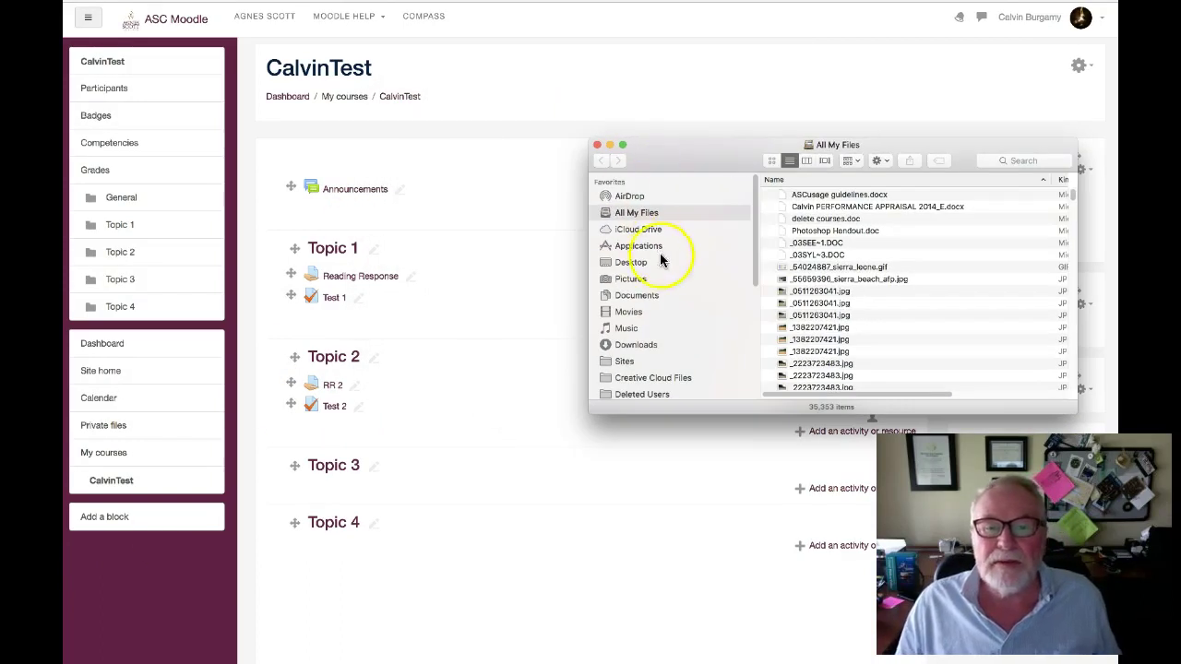
{"action": "left_click", "coordinate": [643, 296]}
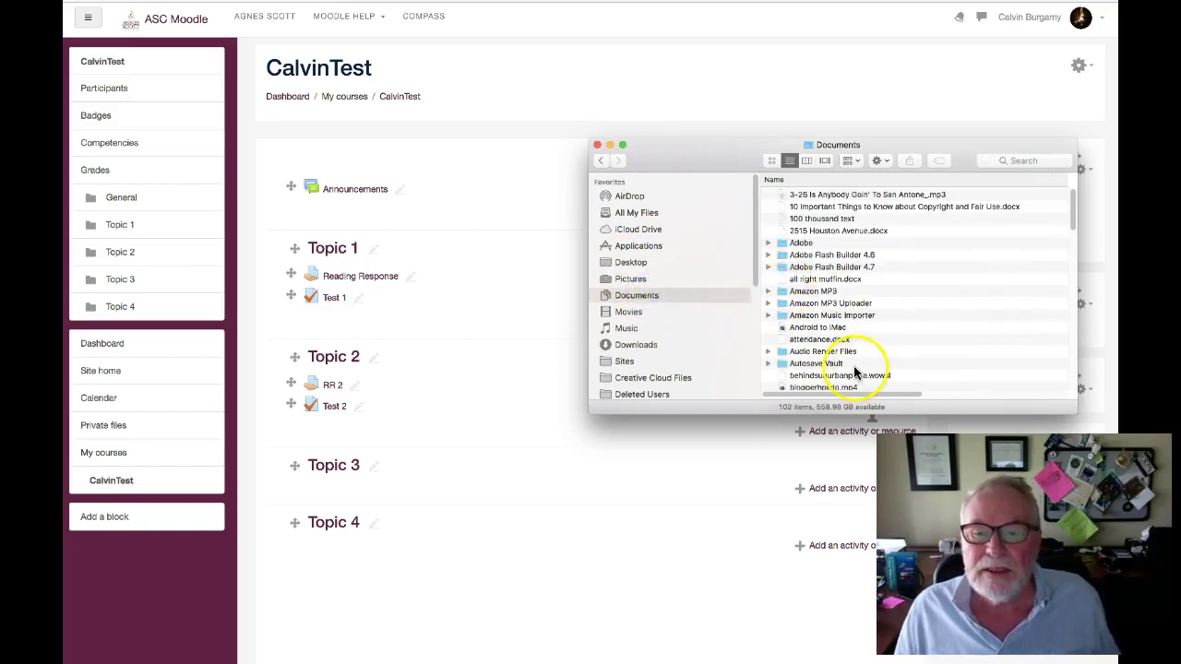
{"action": "scroll", "coordinate": [858, 369], "scroll_direction": "down", "scroll_amount": 1}
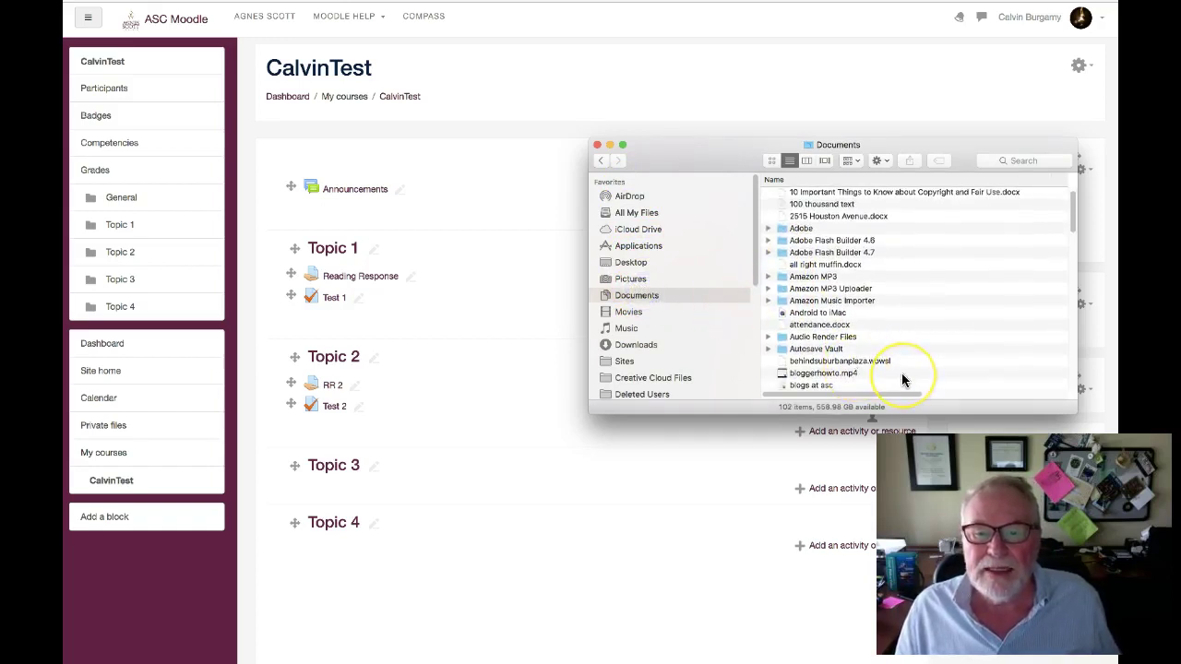
{"action": "scroll", "coordinate": [867, 374], "scroll_direction": "down", "scroll_amount": 6}
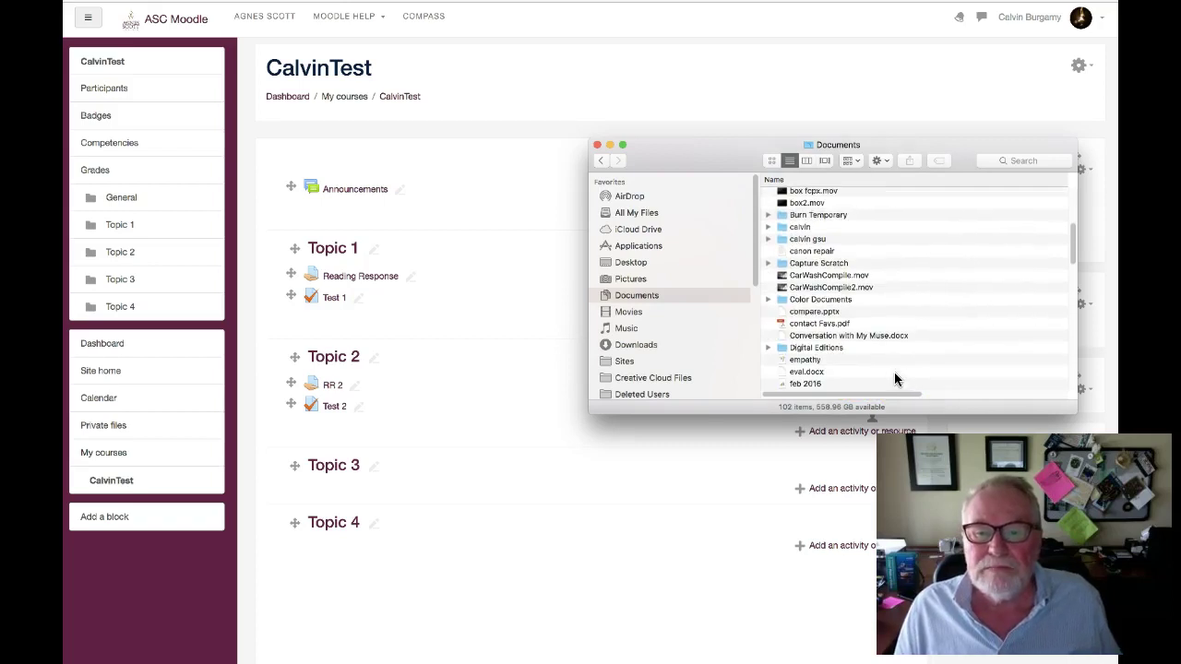
{"action": "left_click", "coordinate": [811, 325]}
{"action": "left_click_drag", "start_coordinate": [811, 325], "coordinate": [358, 432]}
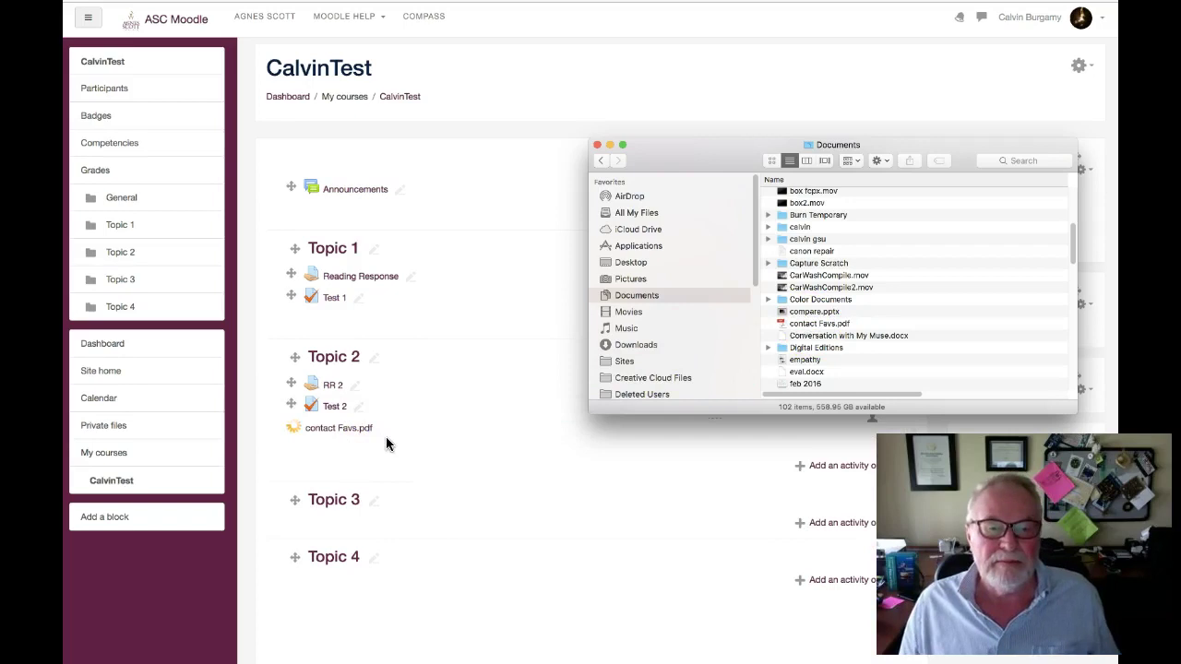
{"action": "left_click", "coordinate": [598, 145]}
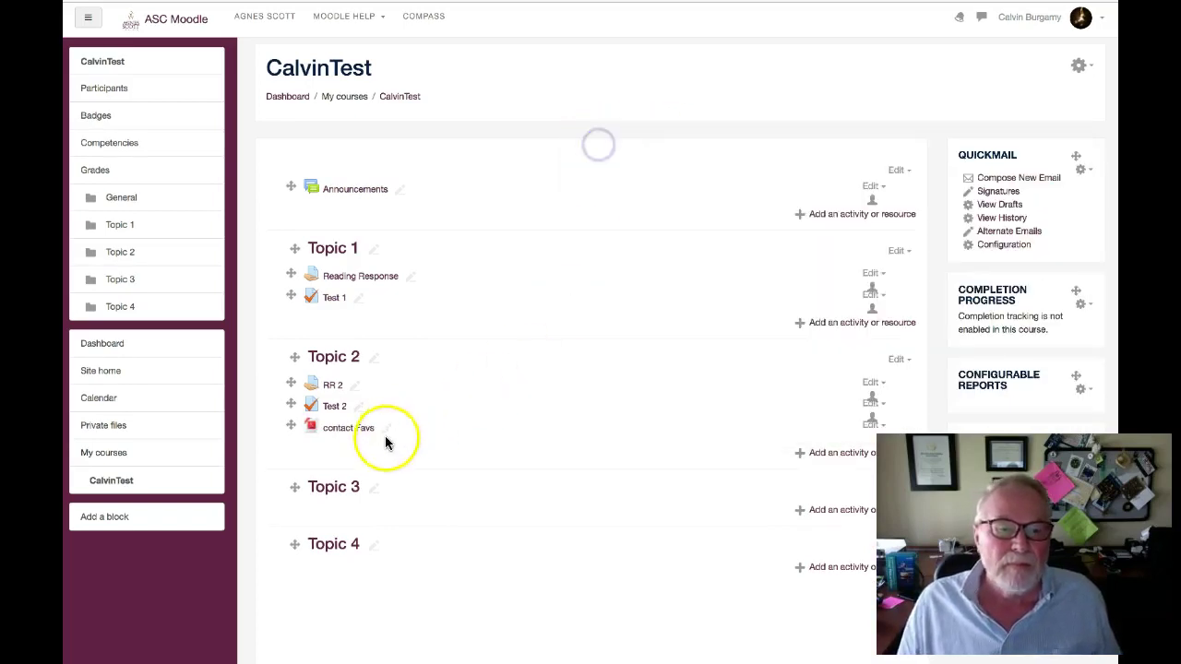
Rename the uploaded contact Favs file in Topic 2 as Syllabus
{"action": "left_click", "coordinate": [386, 428]}
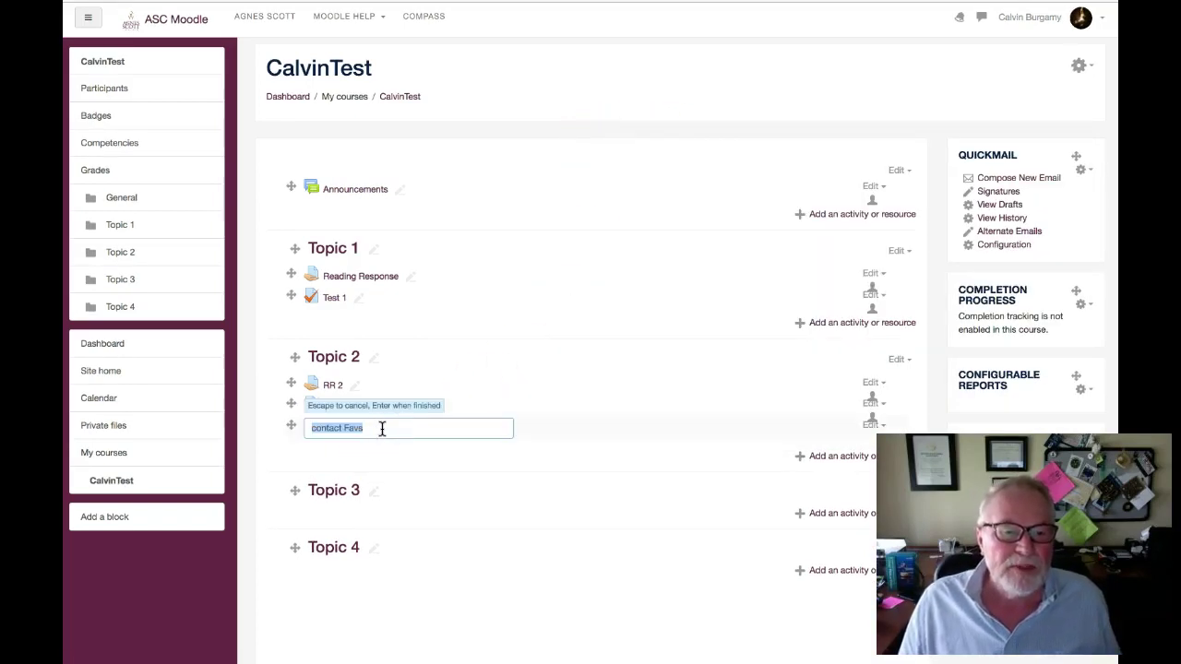
{"action": "type", "text": "Syllabus"}
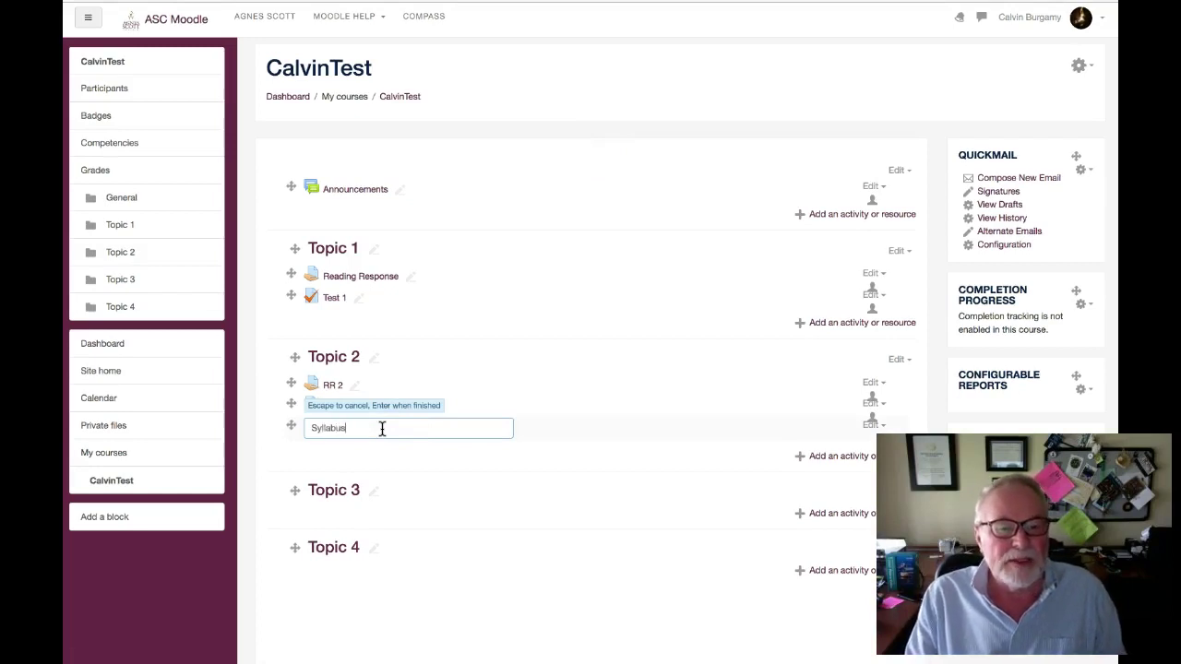
{"action": "key", "text": "Return"}
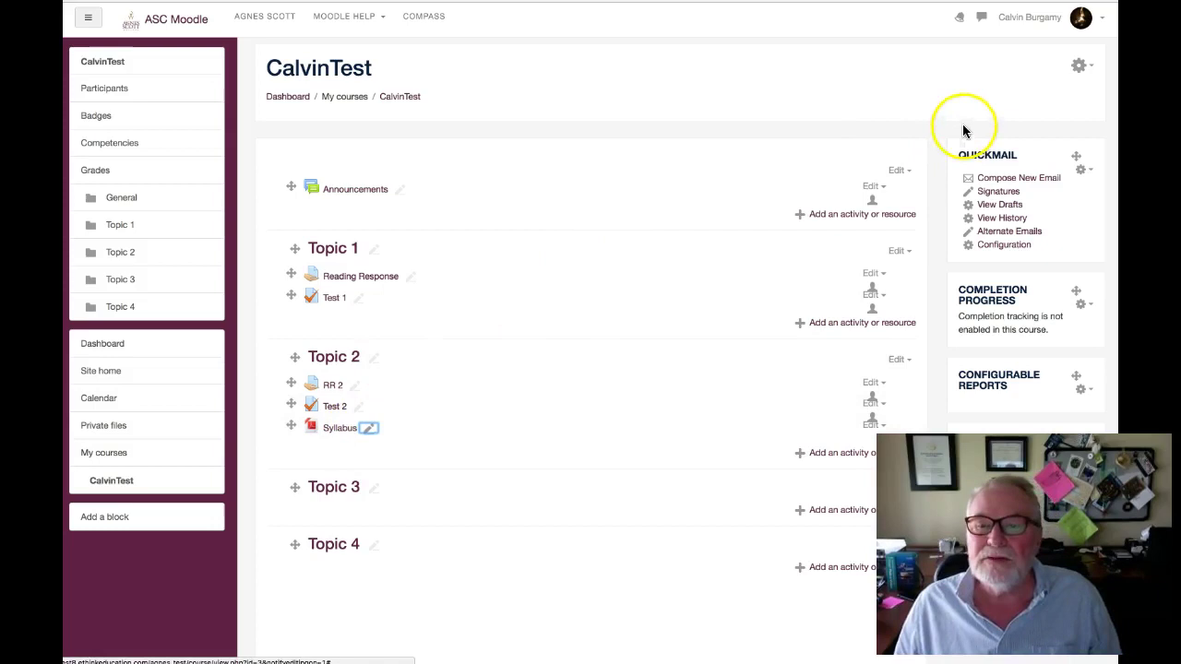
Open the course's Gradebook setup and show the edit options for the top-level course category
{"action": "left_click", "coordinate": [1092, 70]}
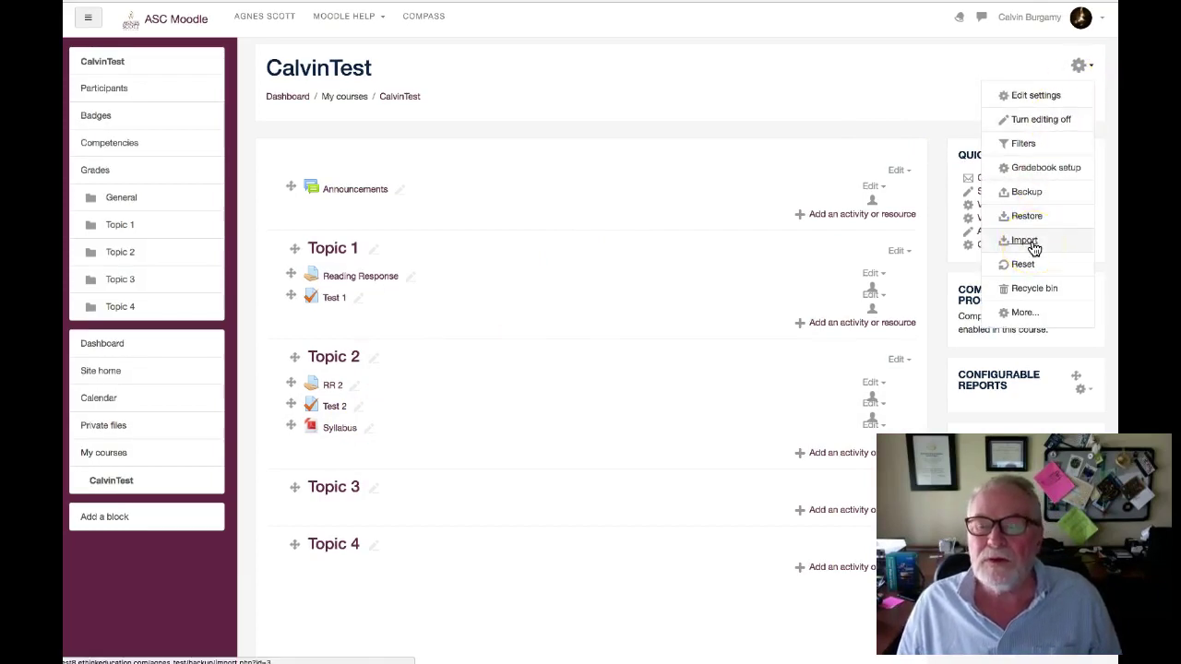
{"action": "left_click", "coordinate": [1029, 171]}
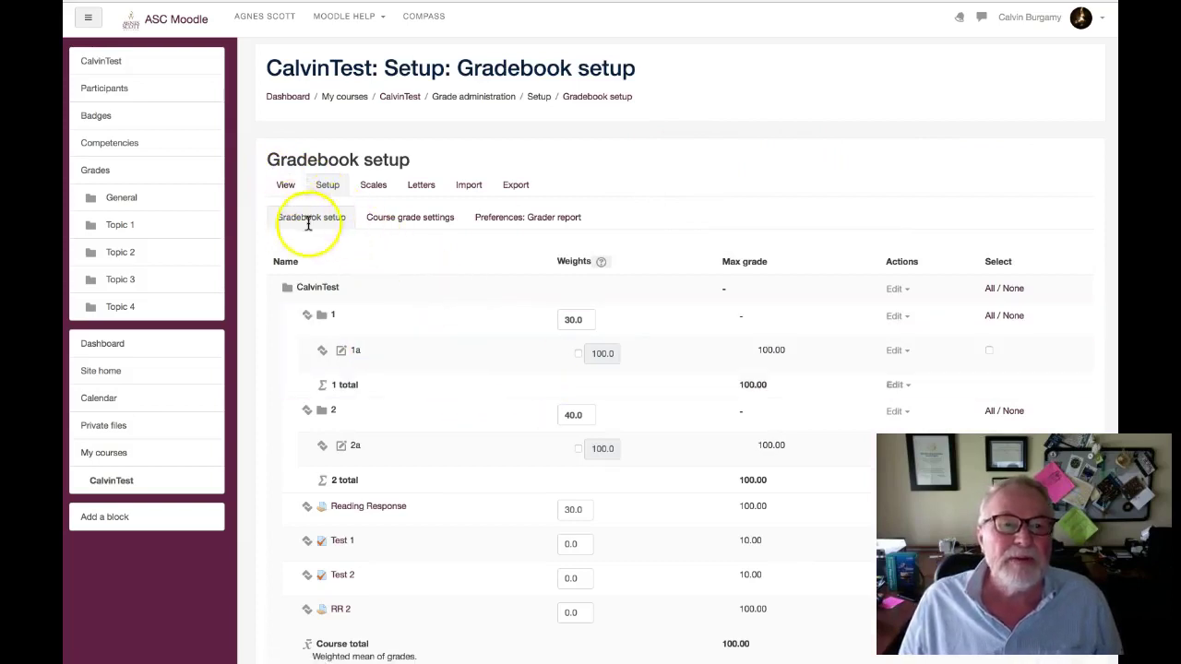
{"action": "left_click", "coordinate": [908, 292]}
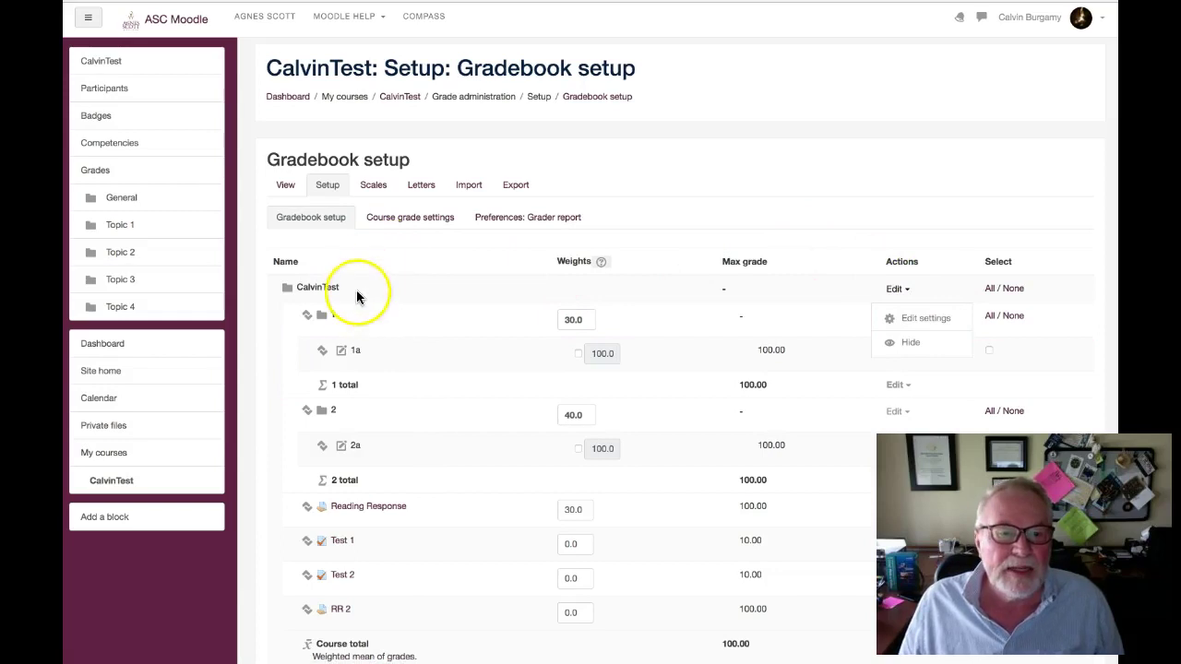
{"action": "double_click", "coordinate": [309, 287]}
{"action": "left_click", "coordinate": [897, 291]}
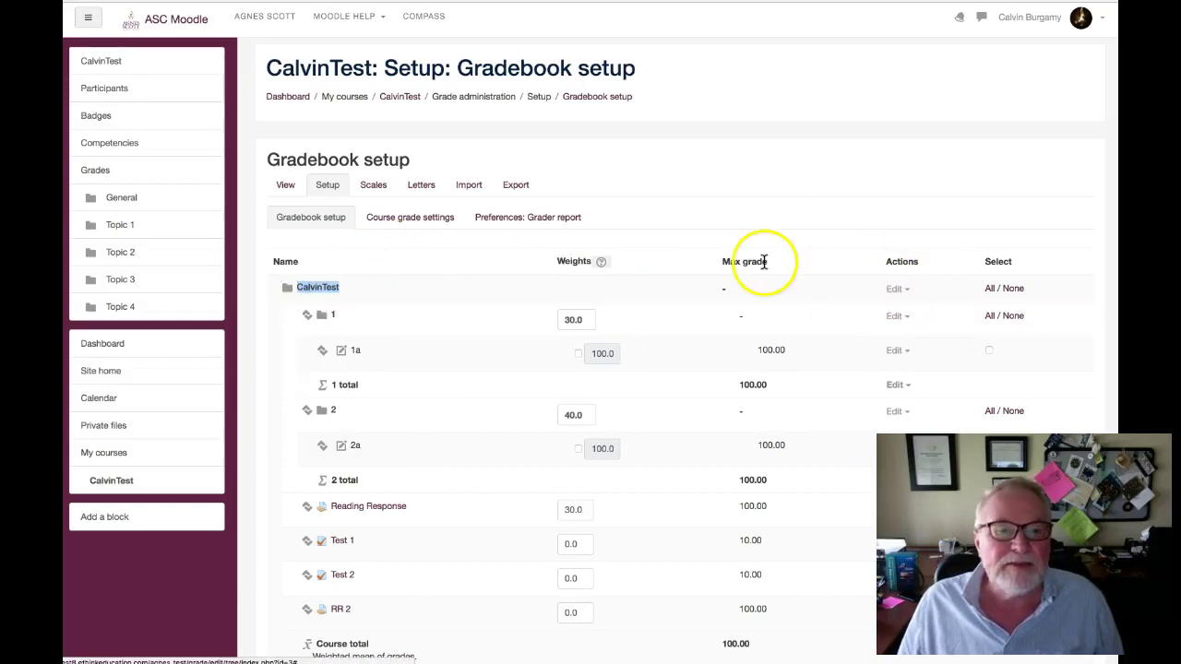